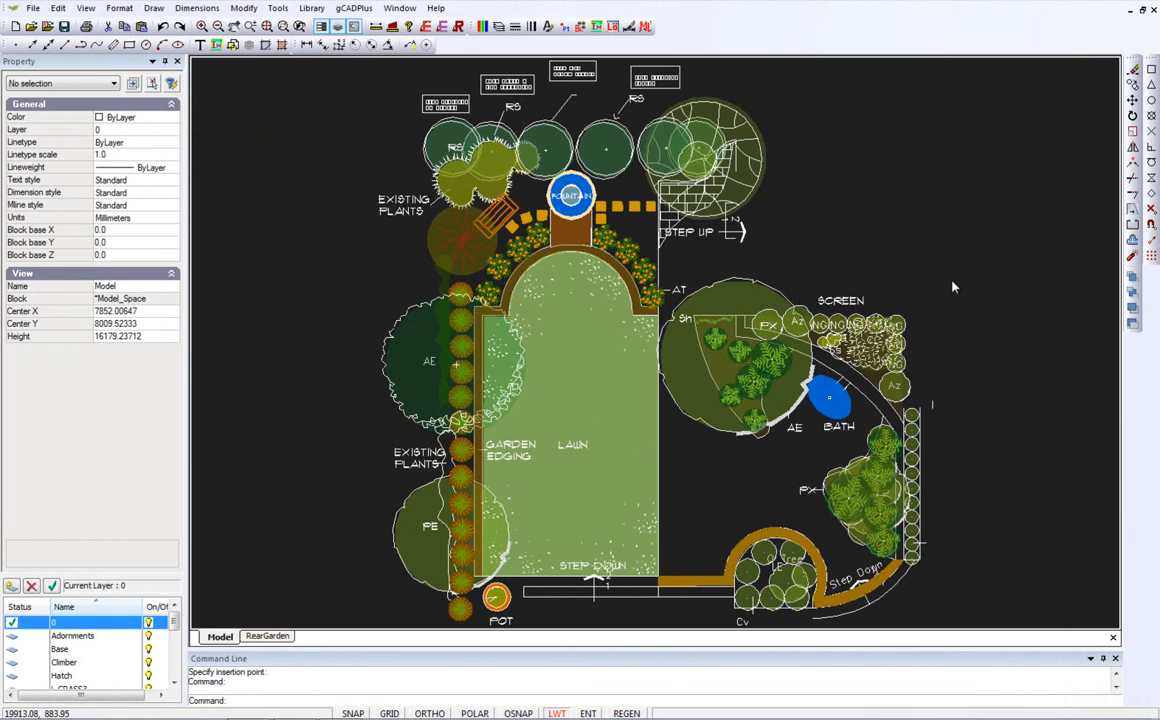
Inspect the viewport on the RearGarden layout and return to model space with nothing selected.
click(267, 636)
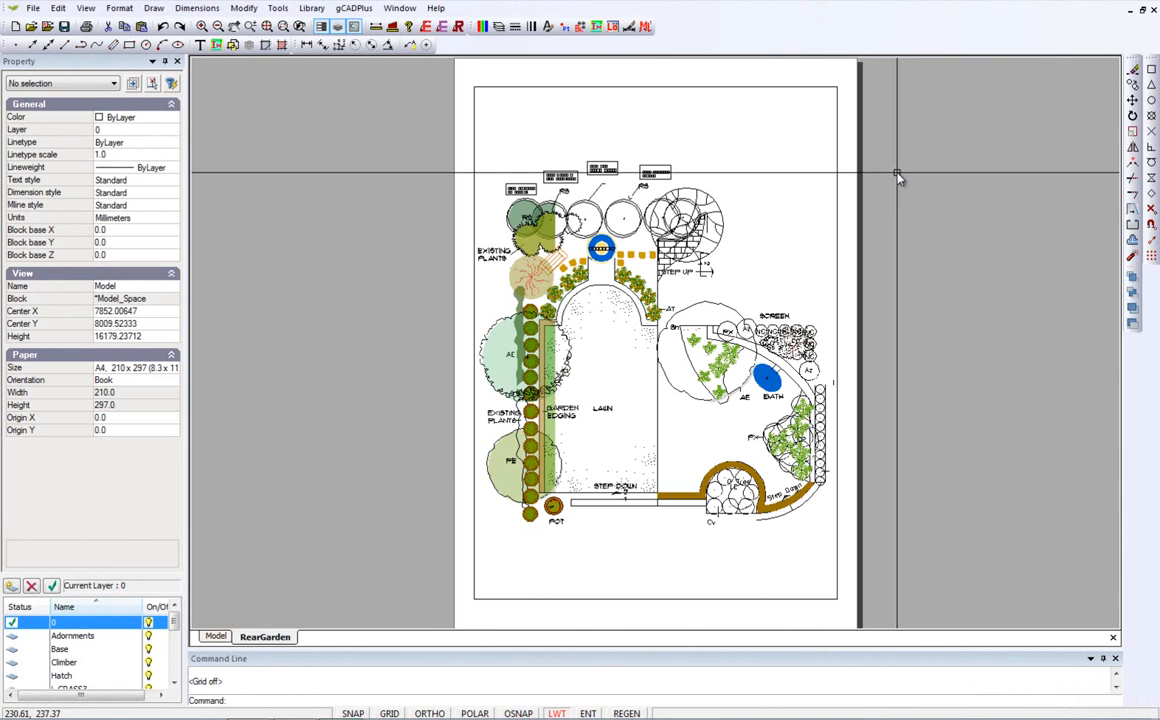
drag(901, 189, 803, 148)
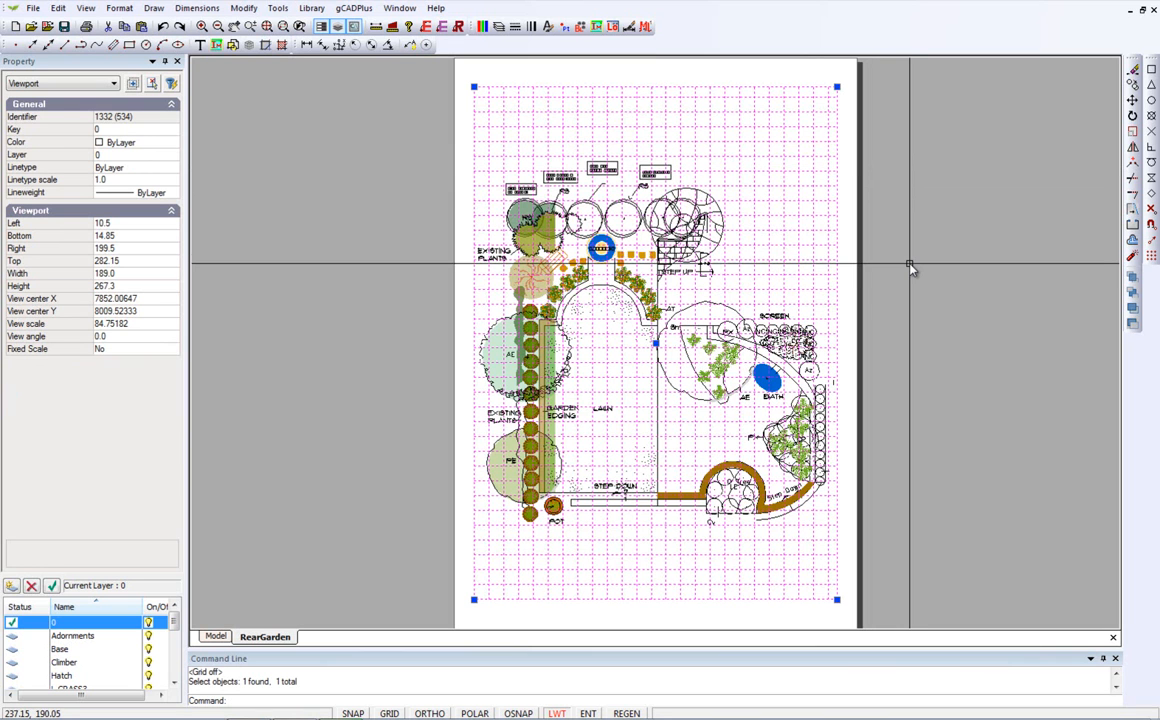
right_click(371, 383)
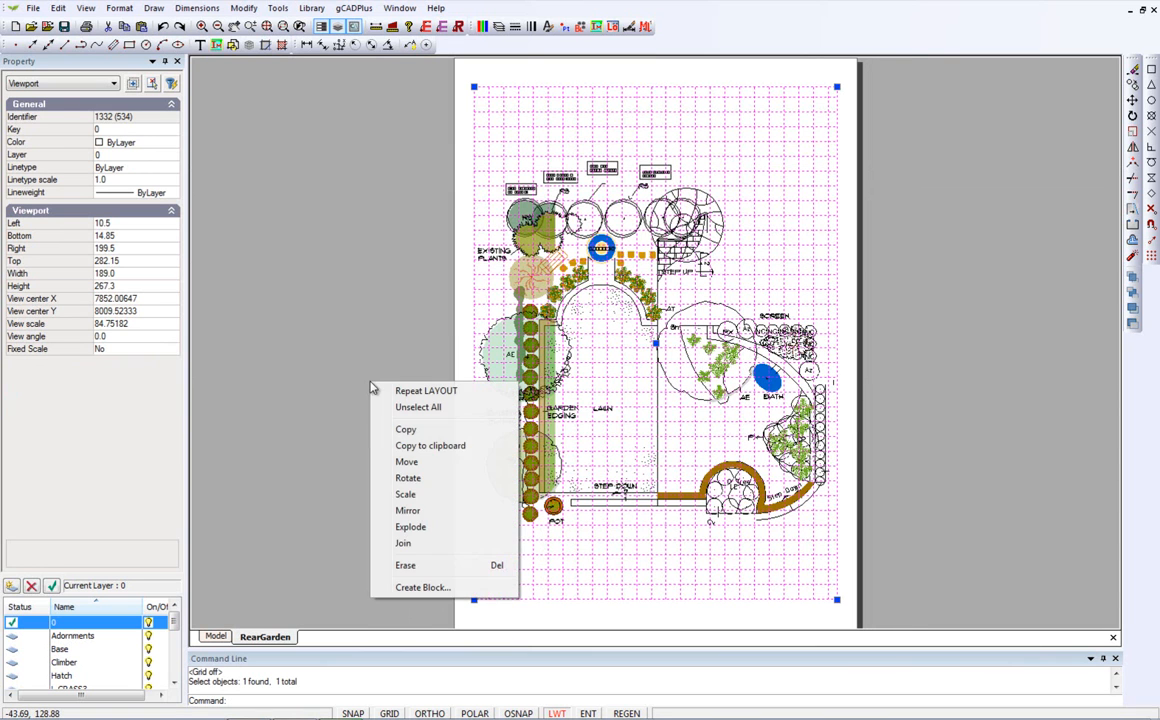
click(414, 407)
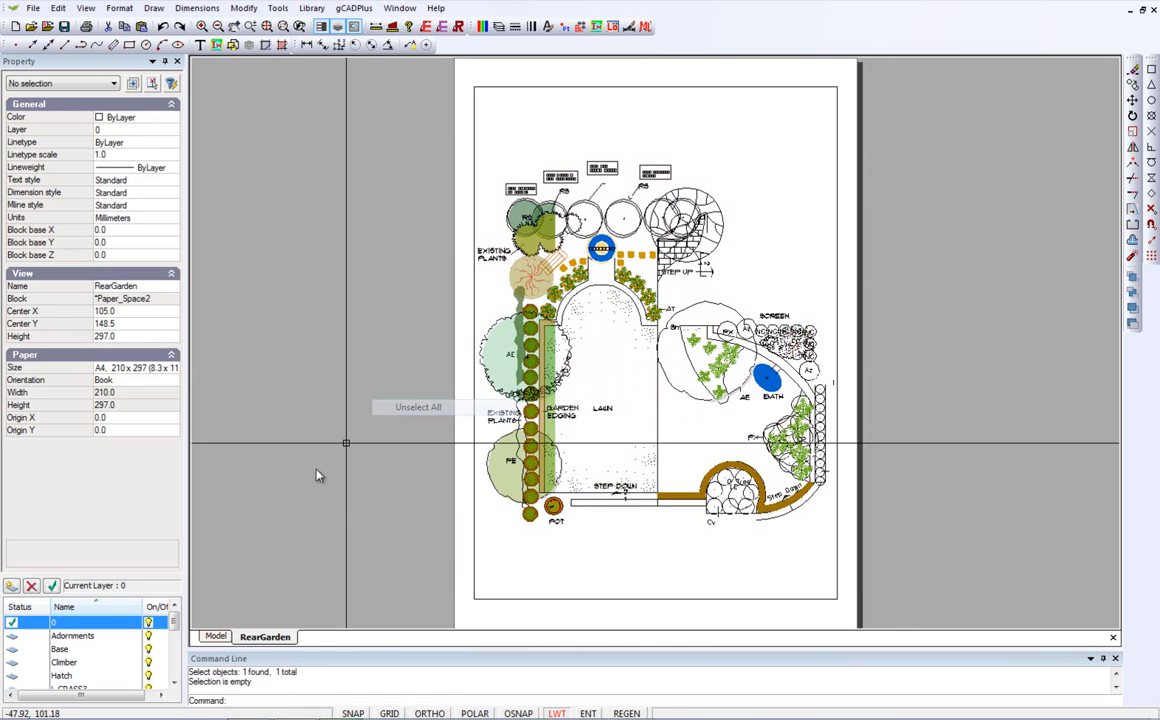
click(215, 637)
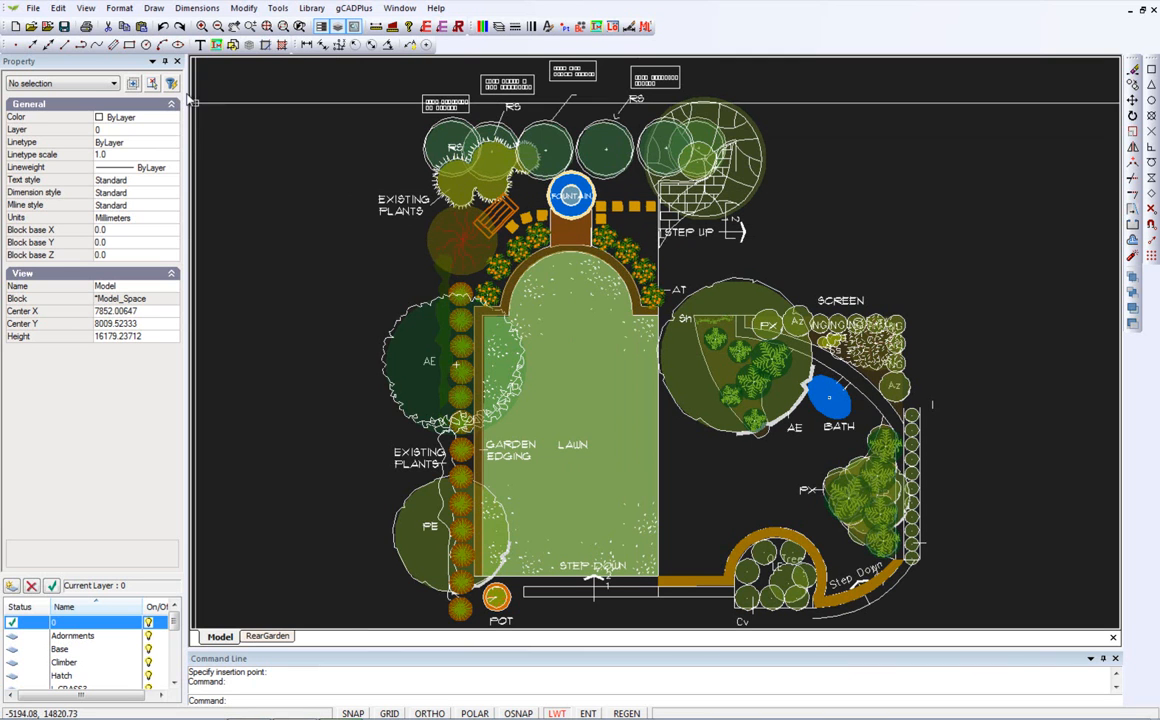
Add a new A4 layout named Layout2 to the drawing and open it.
click(119, 8)
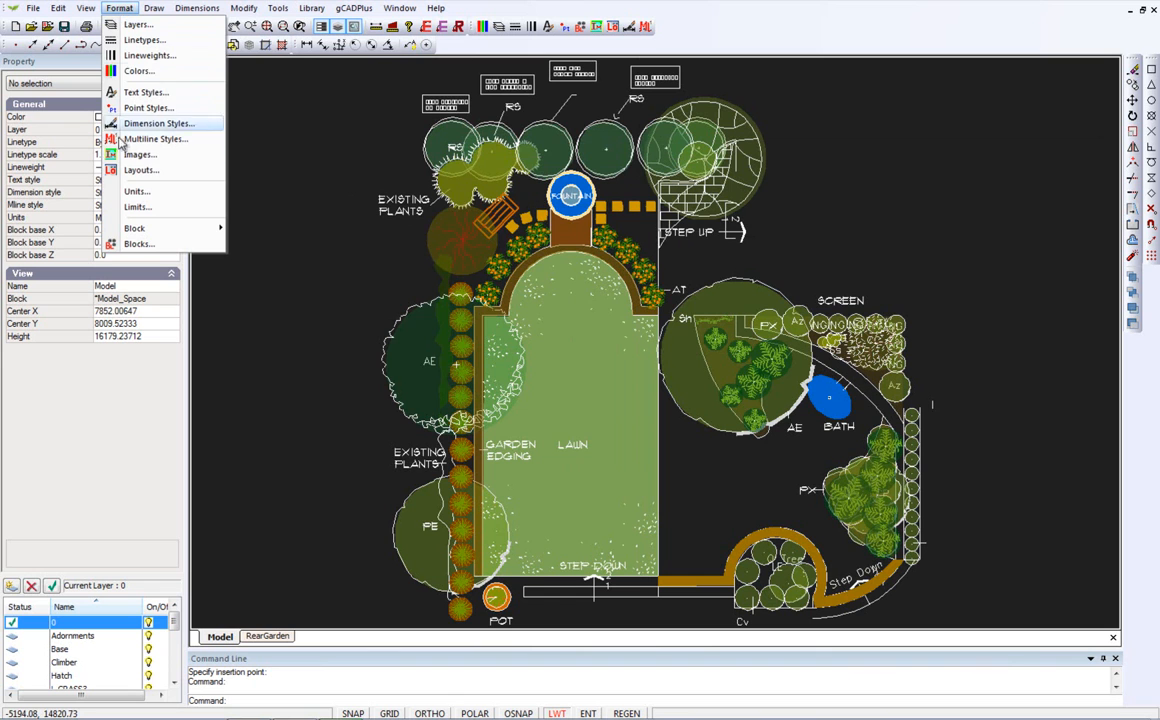
click(140, 170)
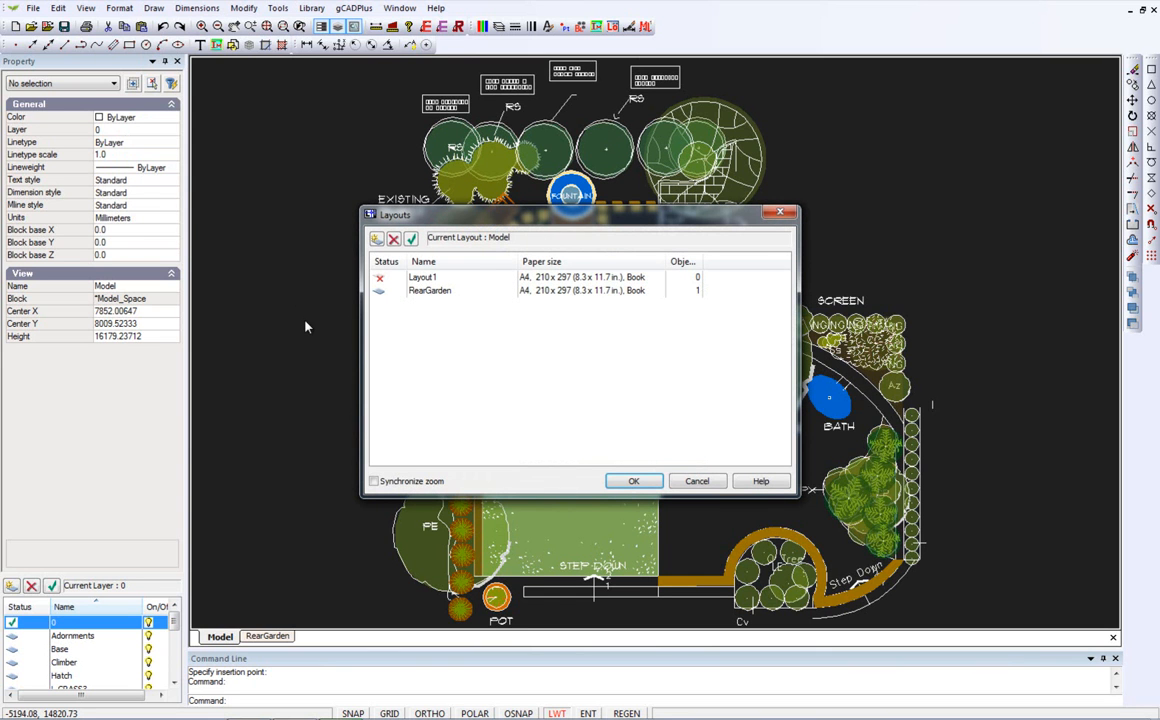
click(376, 238)
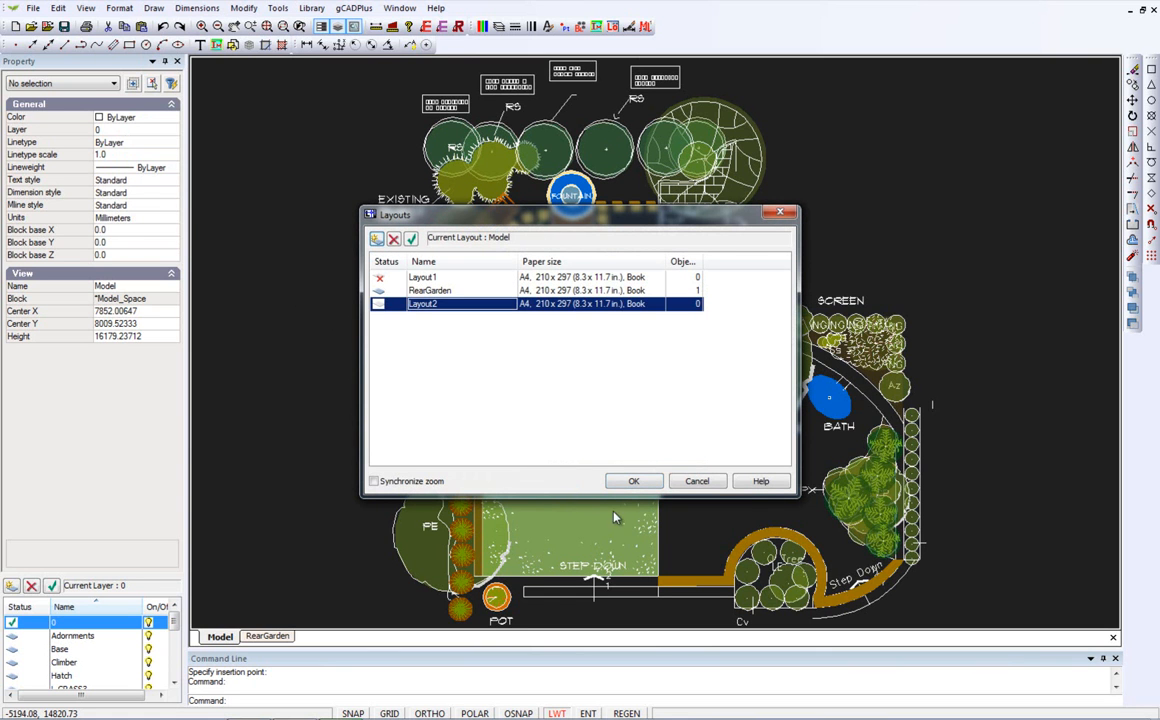
click(632, 482)
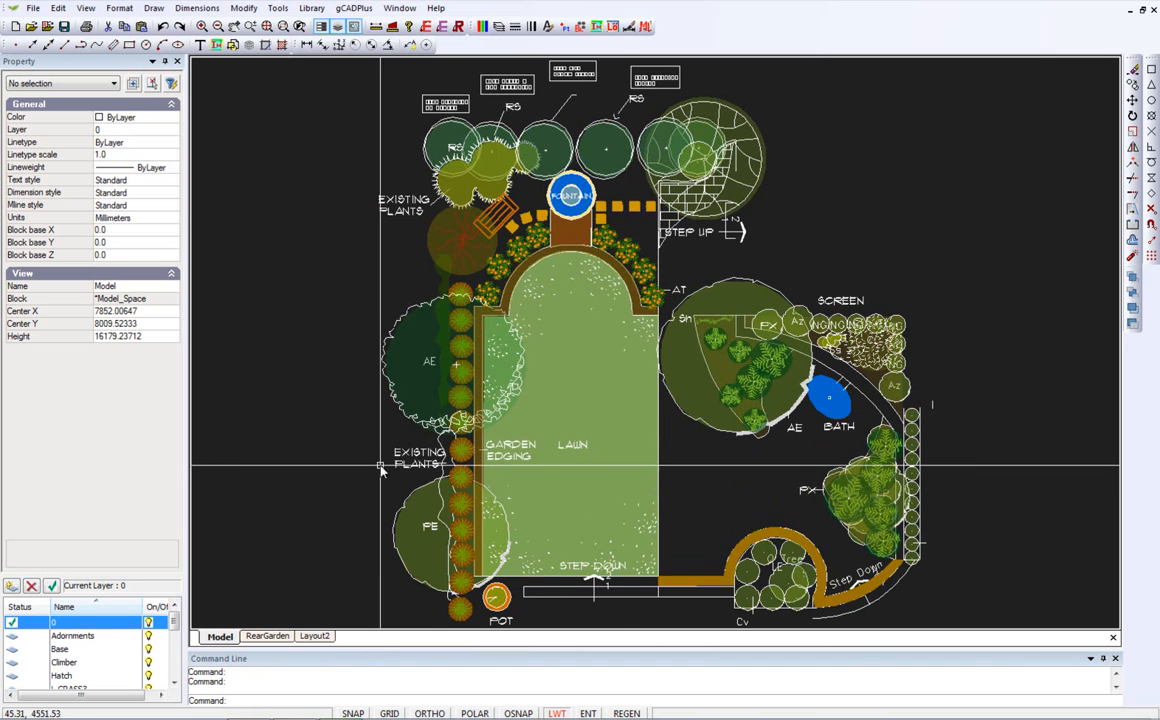
click(312, 636)
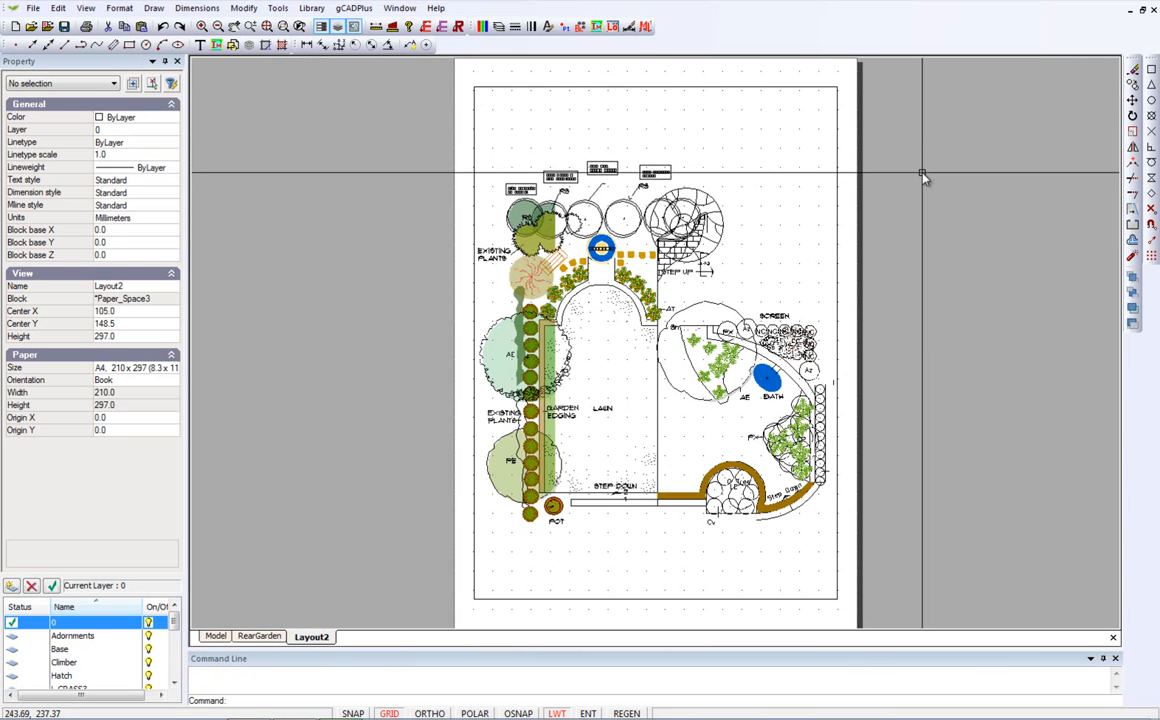
Erase the default viewport from Layout2 so the sheet is empty.
drag(886, 161, 828, 109)
right_click(826, 117)
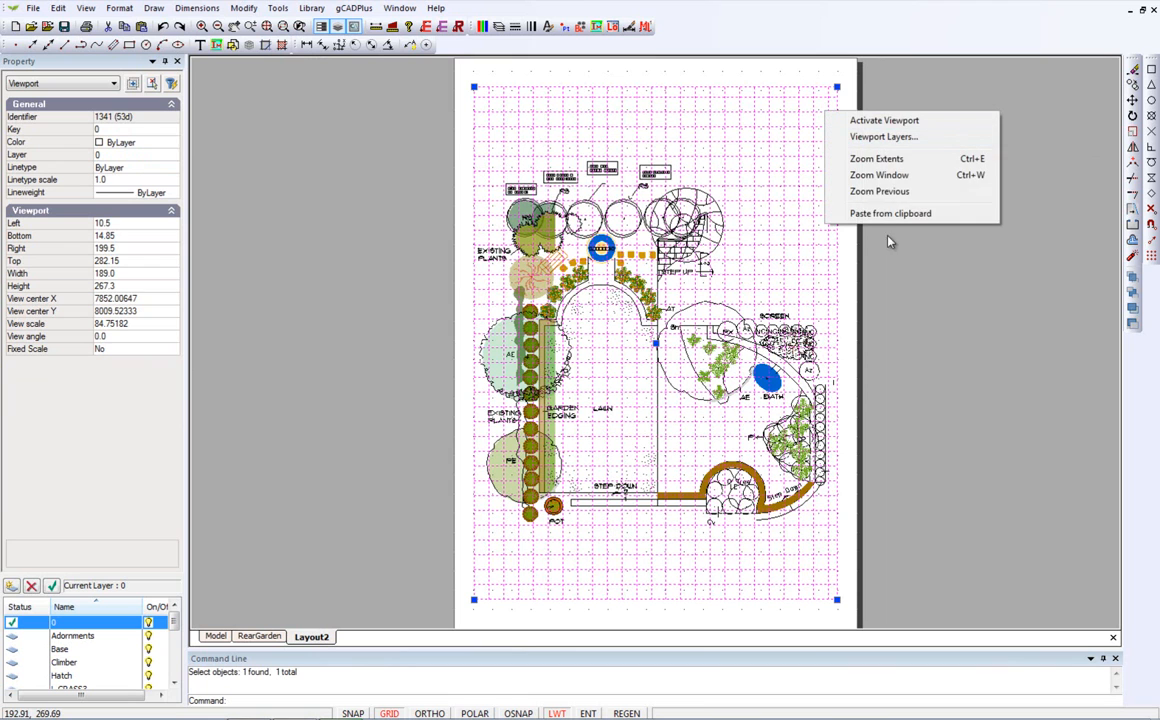
click(876, 160)
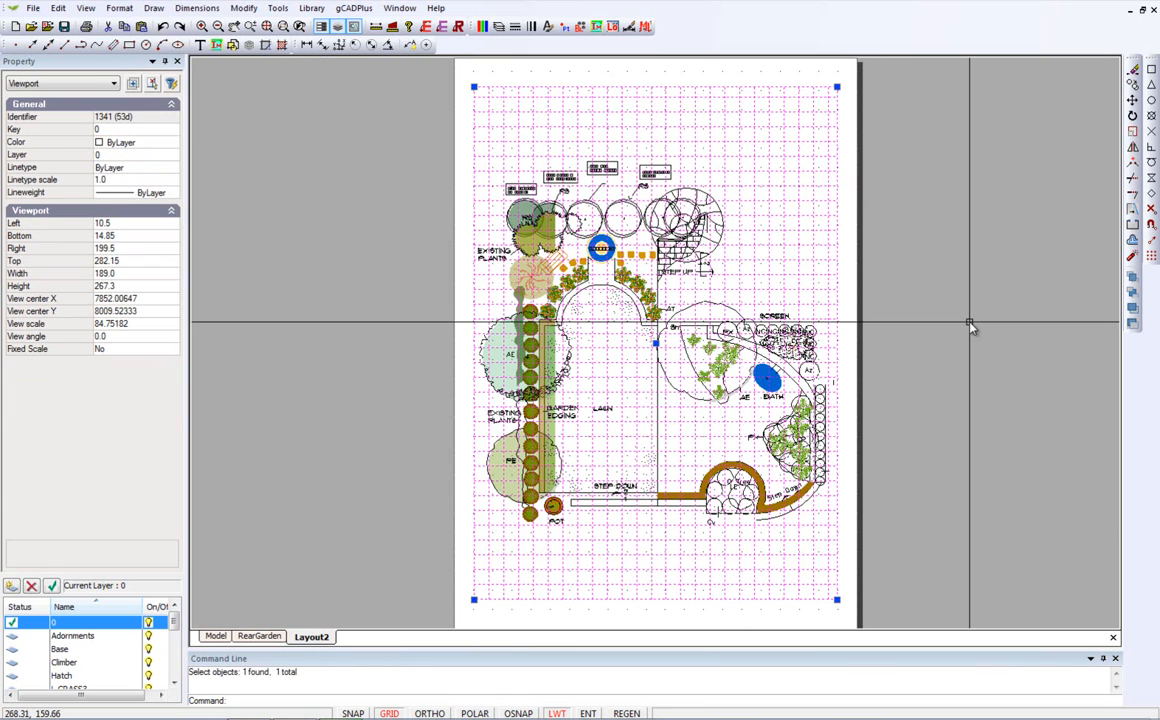
right_click(971, 325)
click(1005, 489)
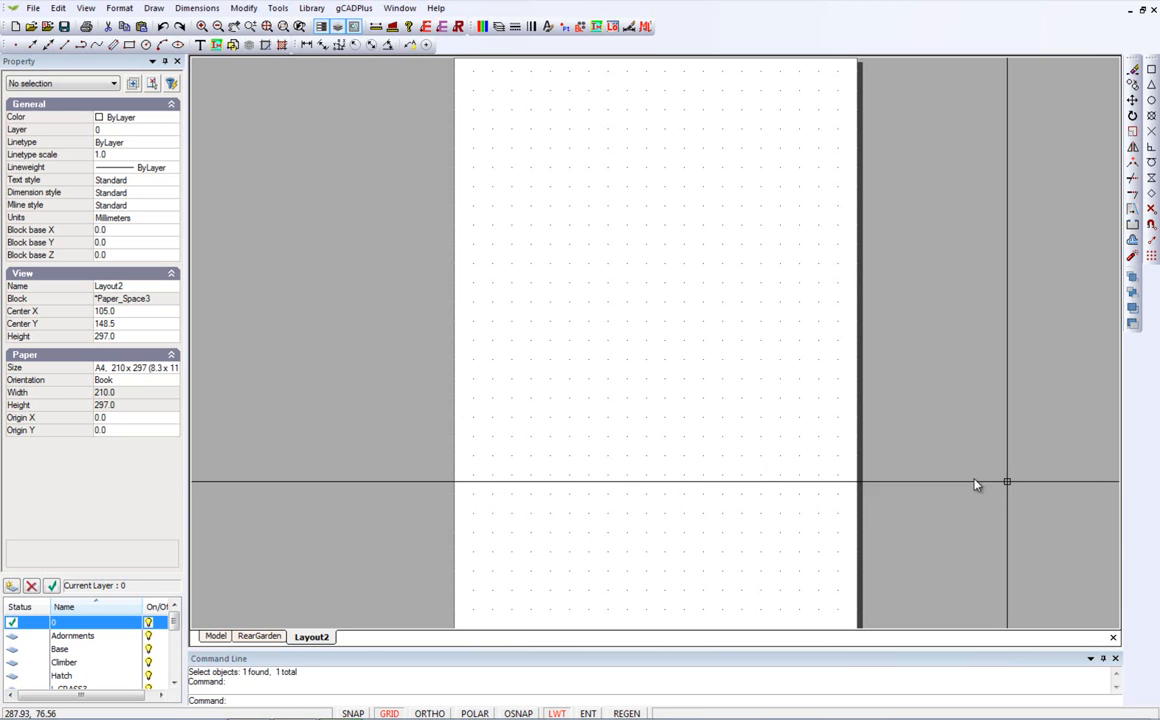
Set the grid and snap step to 10 and the grid bold step to 5 in both X and Y.
right_click(632, 358)
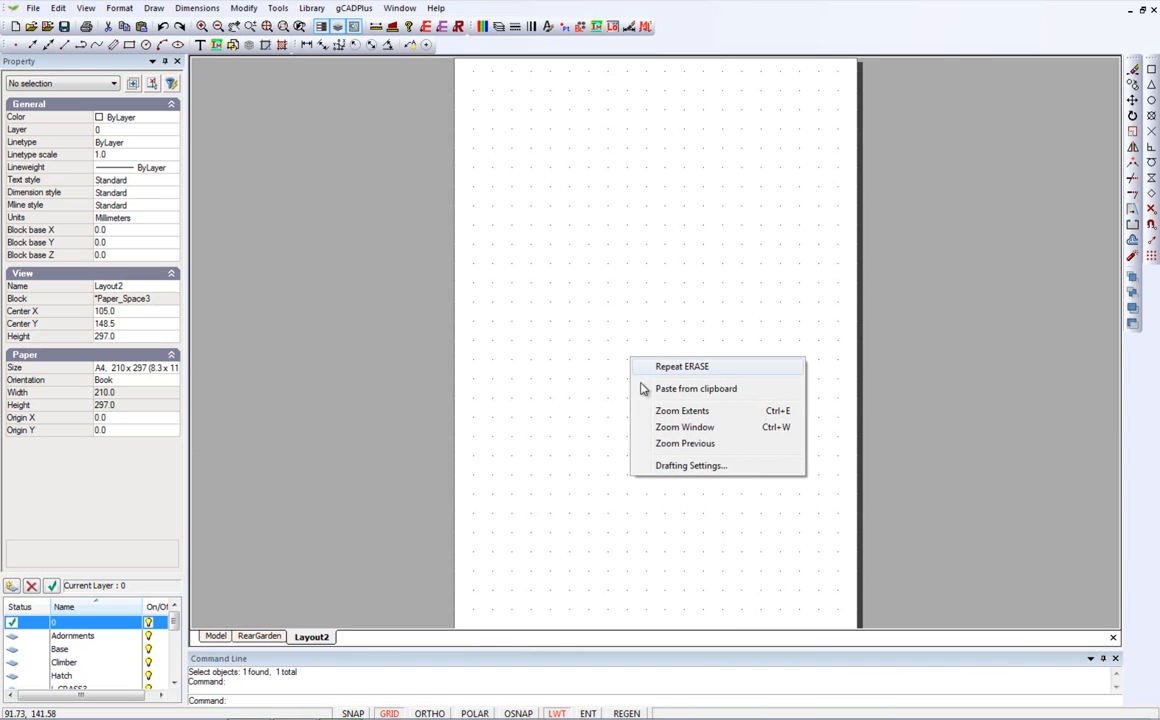
click(676, 466)
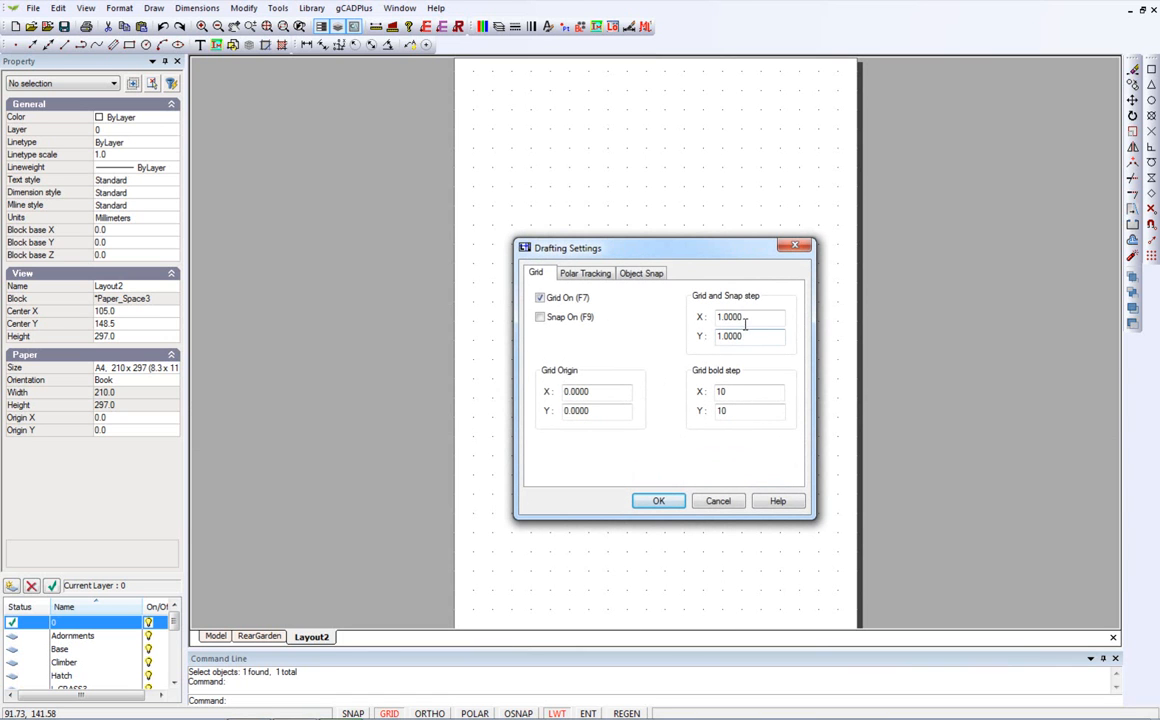
drag(746, 320, 696, 320)
text(10)
double_click(727, 337)
text(1)
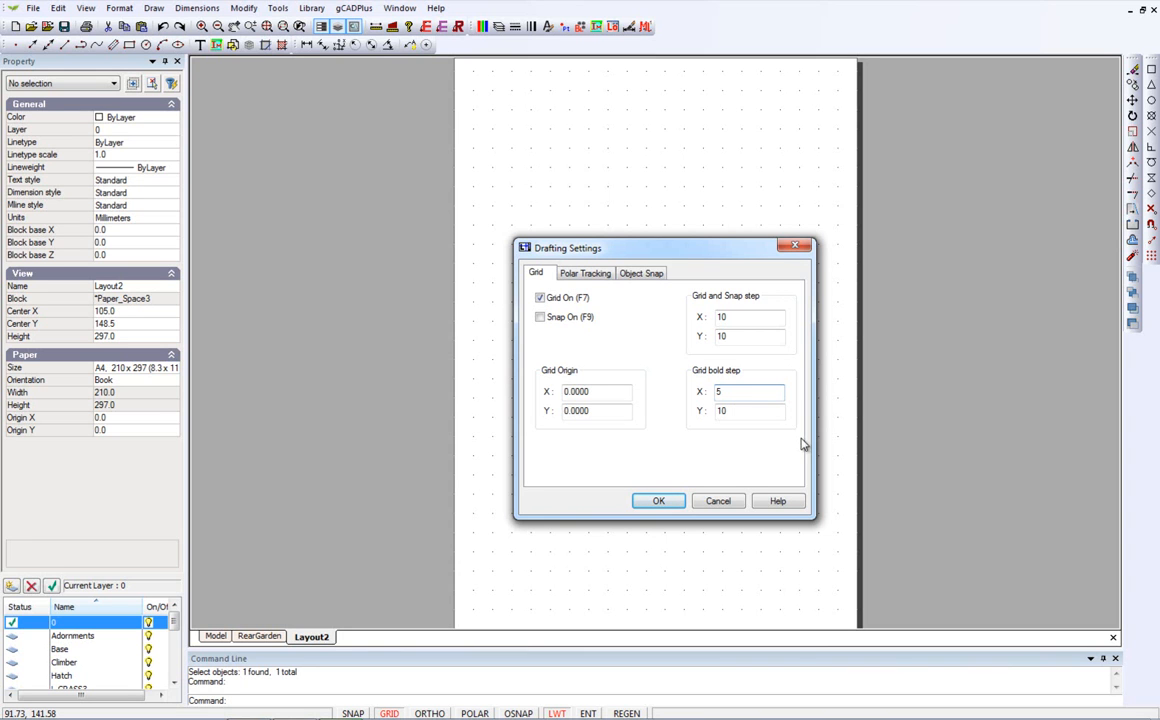
double_click(722, 410)
text(5)
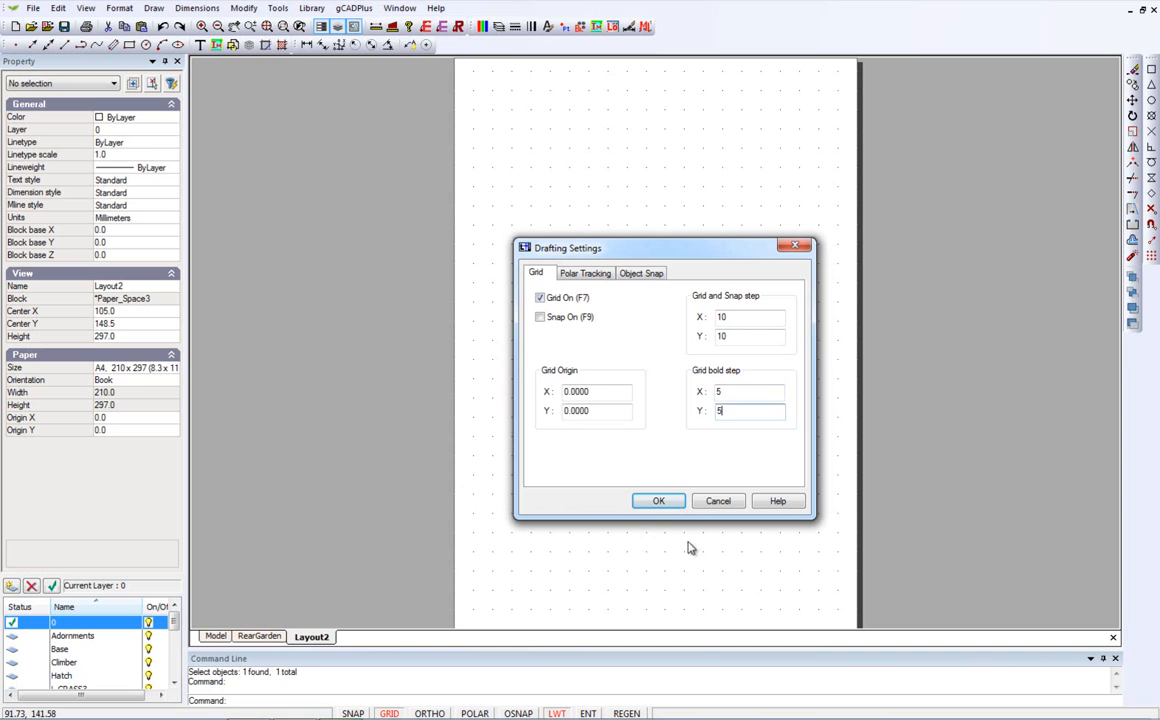
click(658, 501)
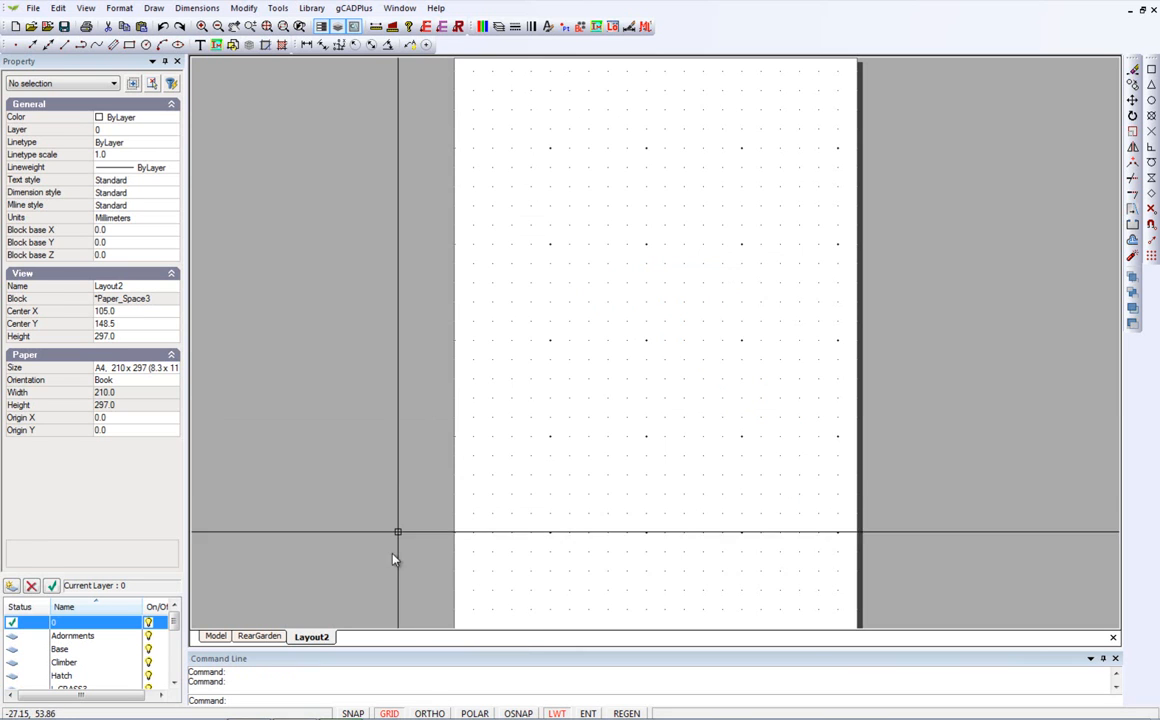
Turn on grid snap and draw a two-point rectangle on the sheet from 50,50 to 150,100.
click(355, 713)
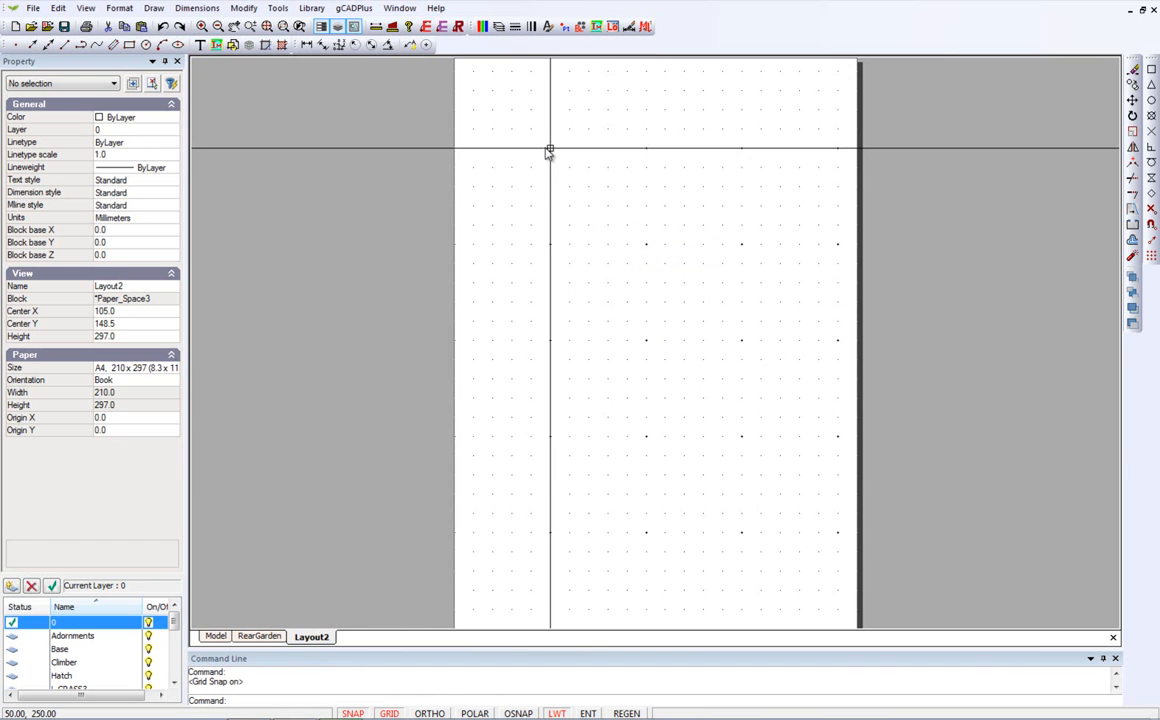
click(153, 8)
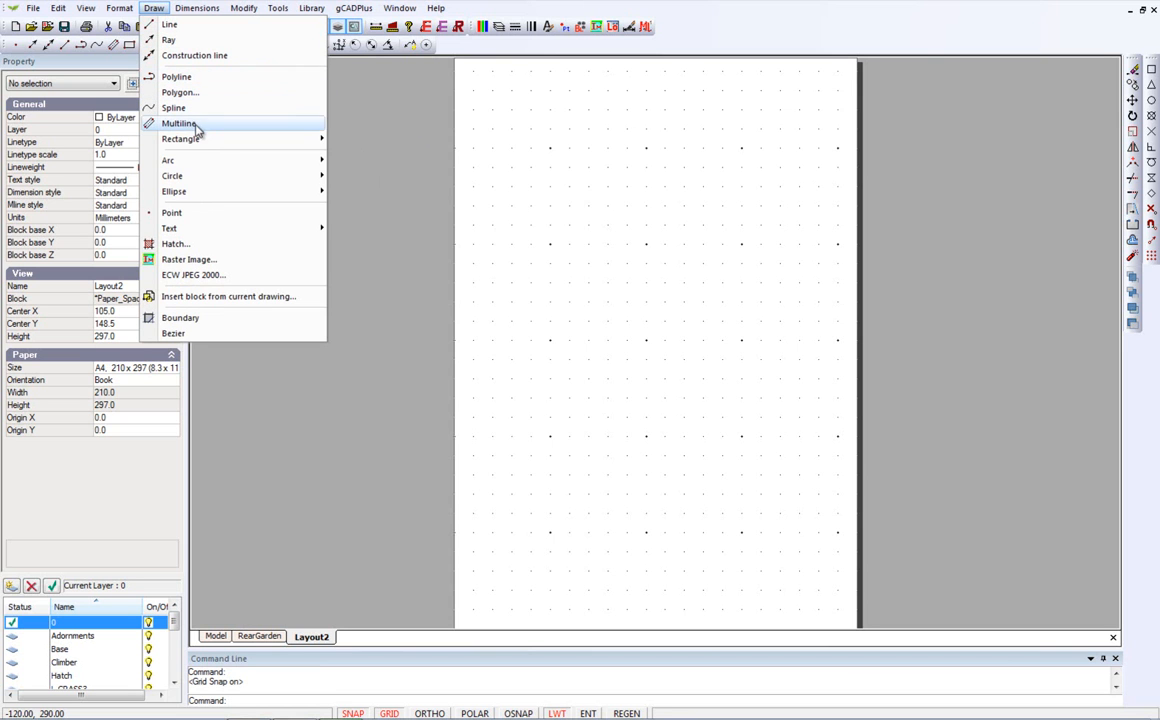
mouse_move(222, 139)
click(363, 139)
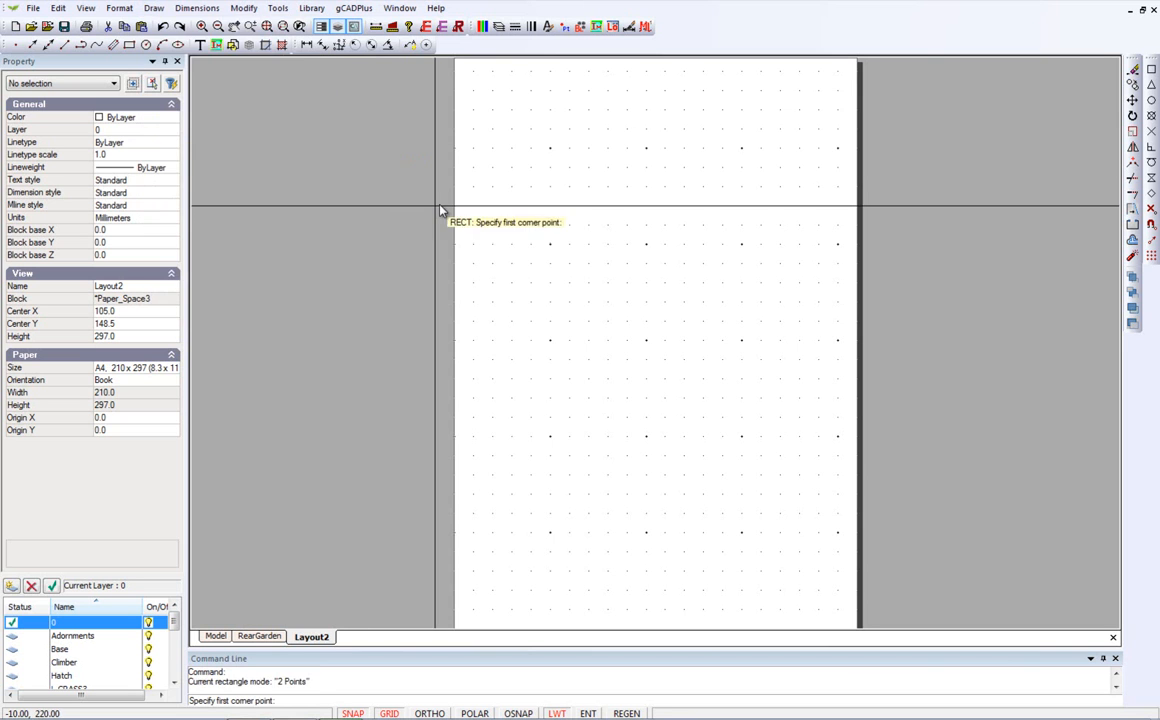
click(554, 536)
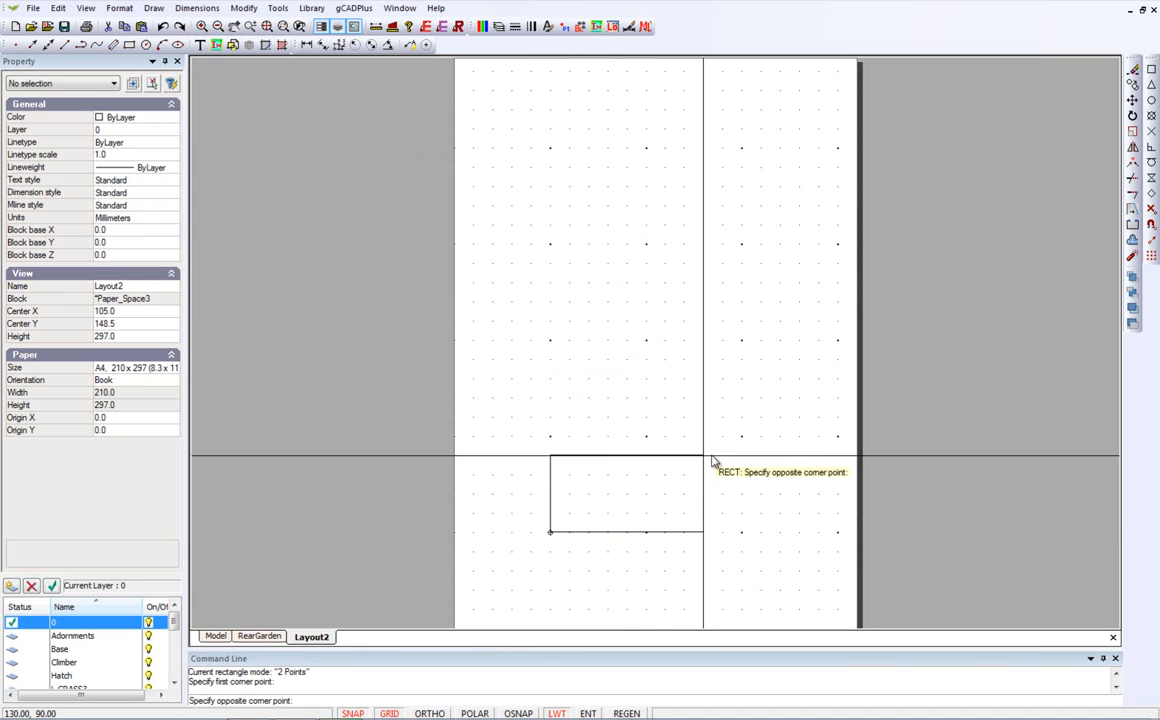
click(742, 436)
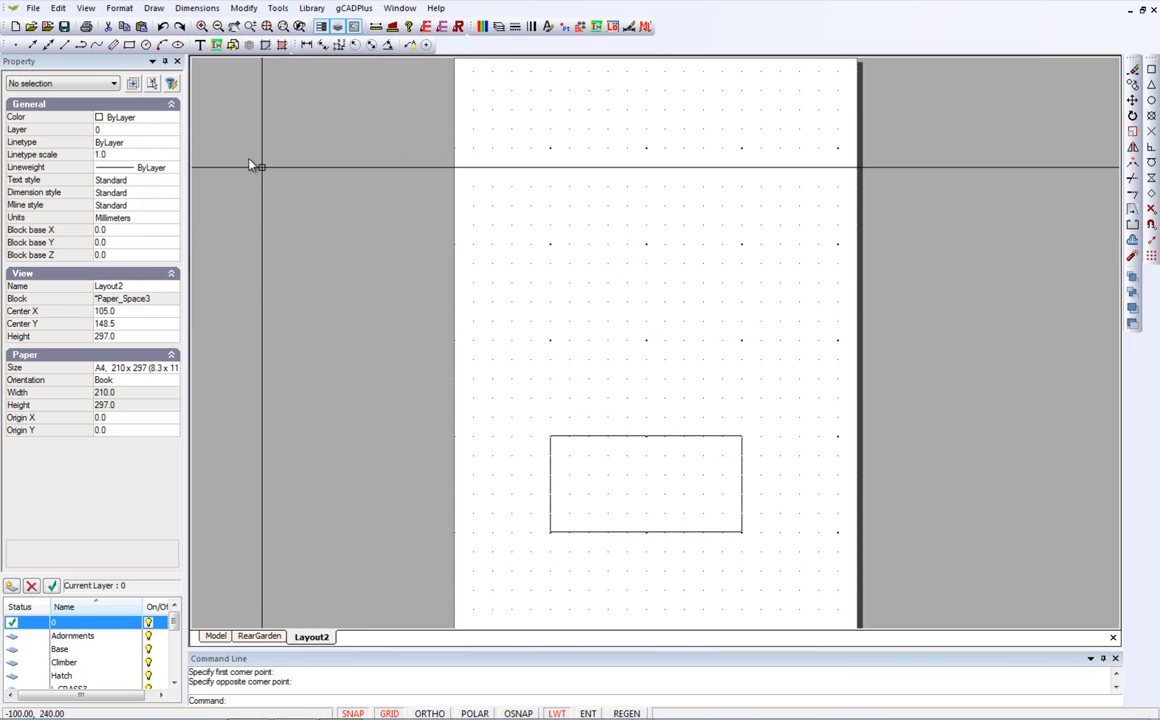
Insert the raster image ASDuchessPears800 on the sheet at 10,200, sized about 80 mm wide.
click(155, 8)
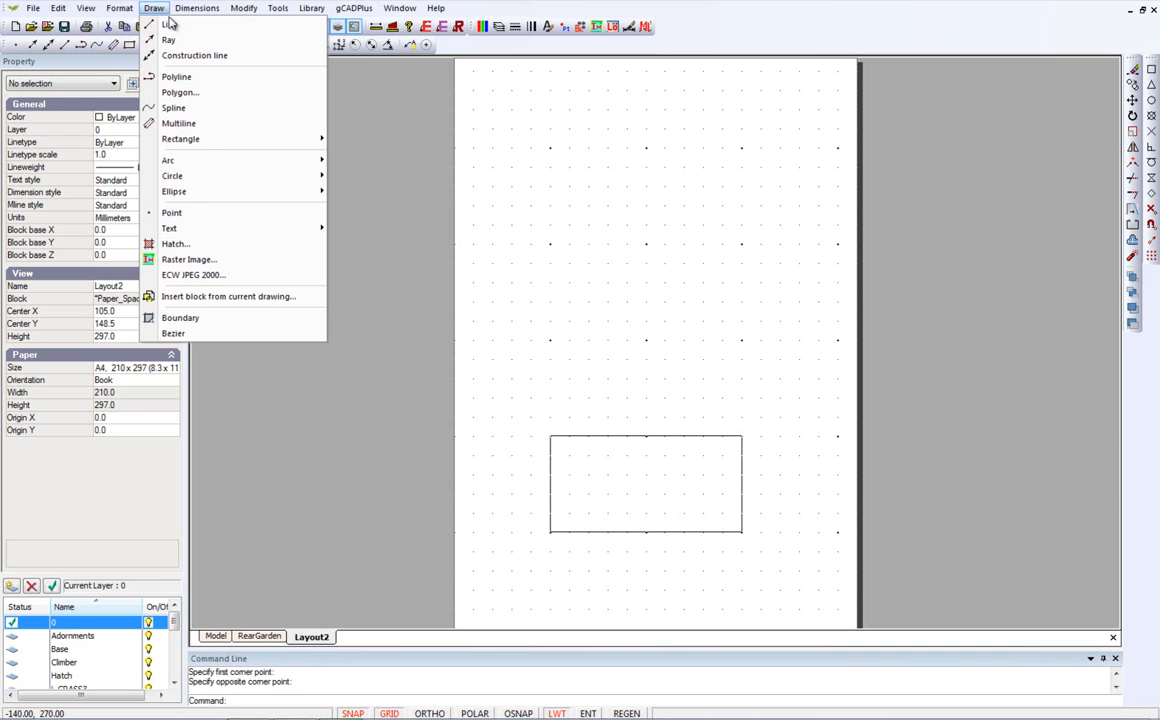
click(200, 263)
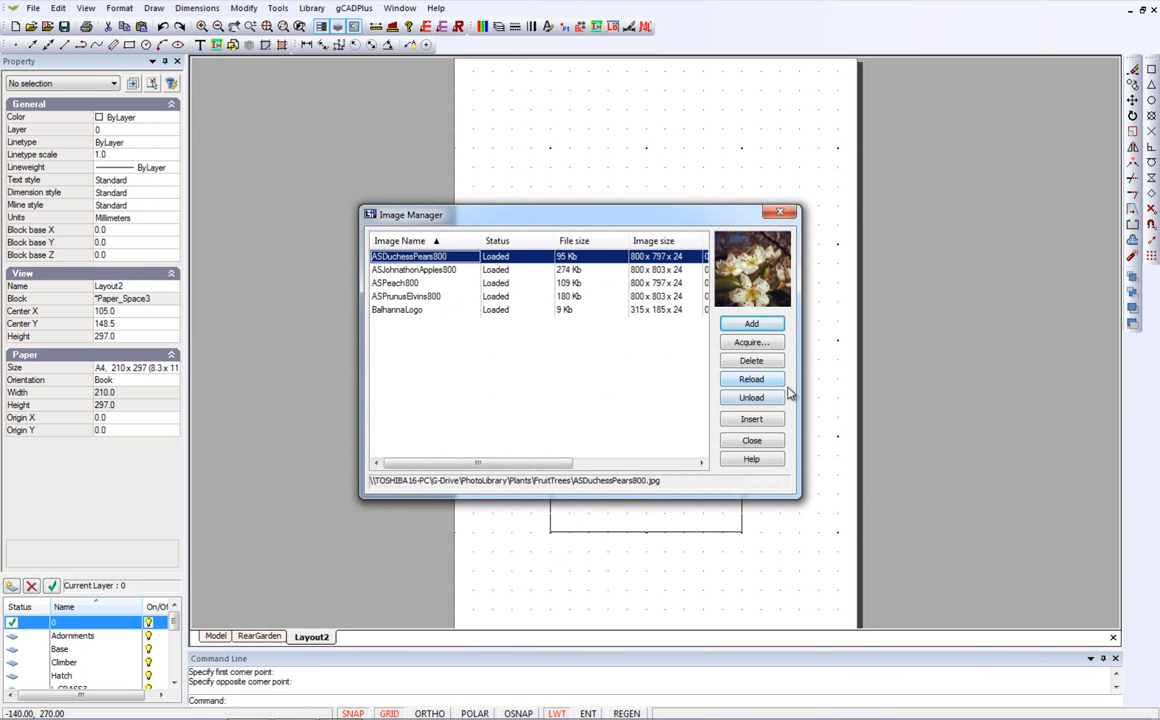
click(758, 419)
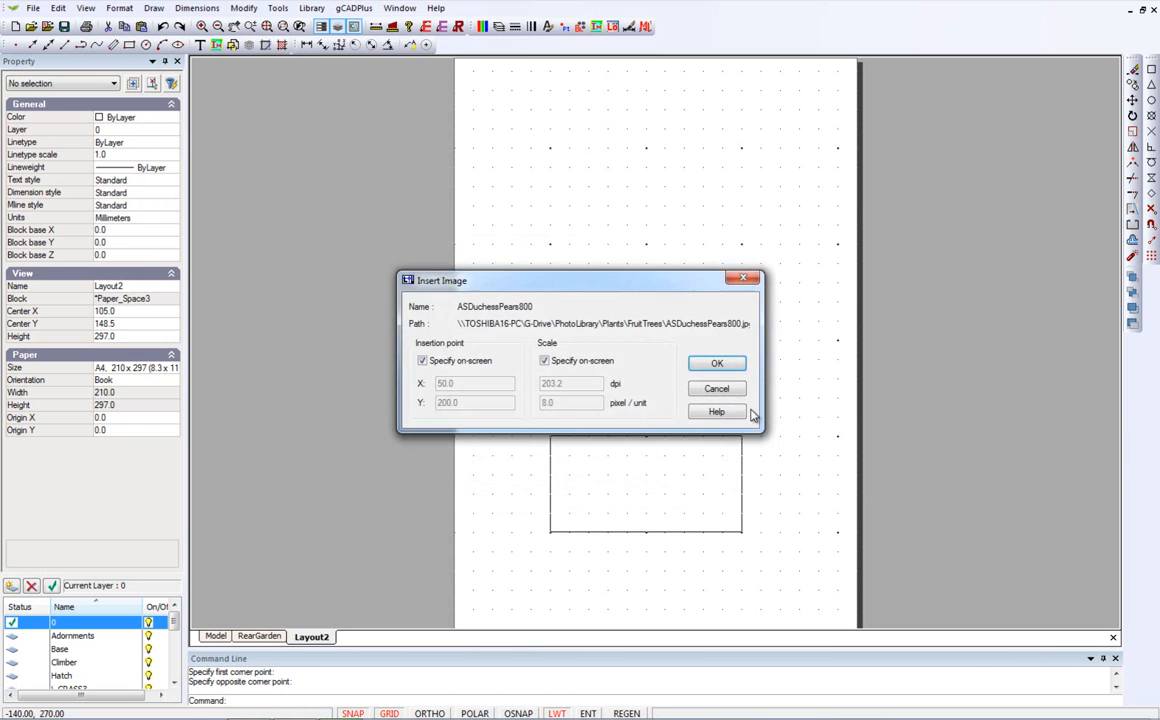
click(732, 365)
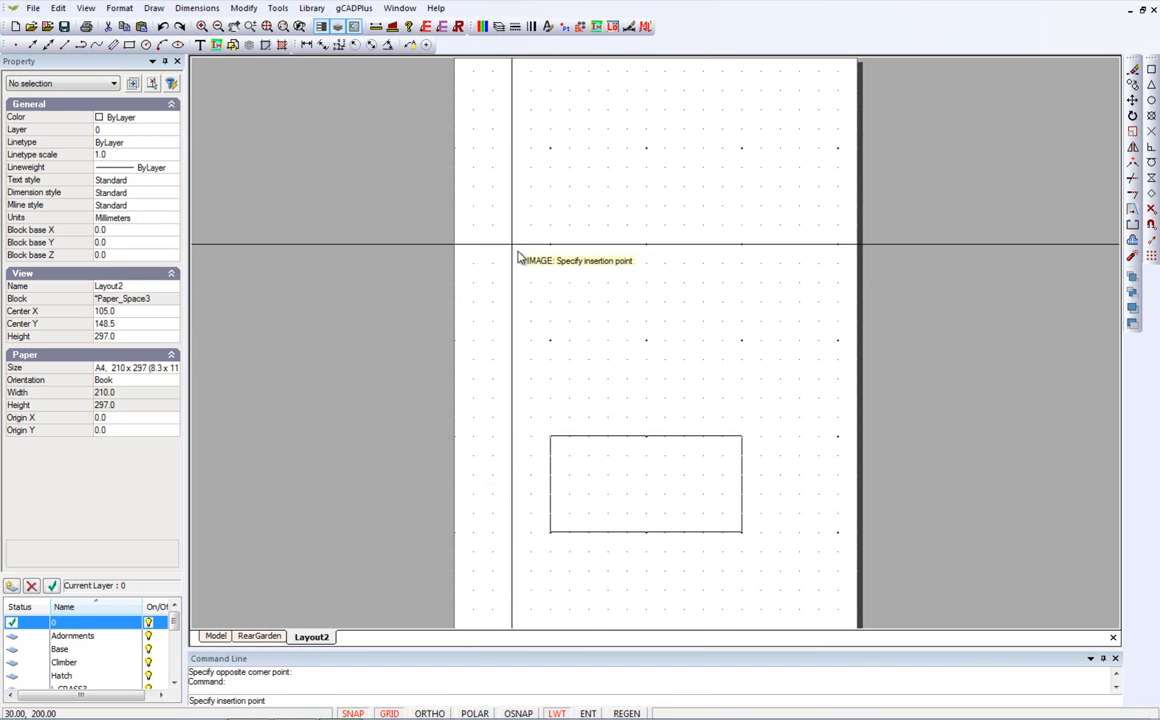
click(476, 250)
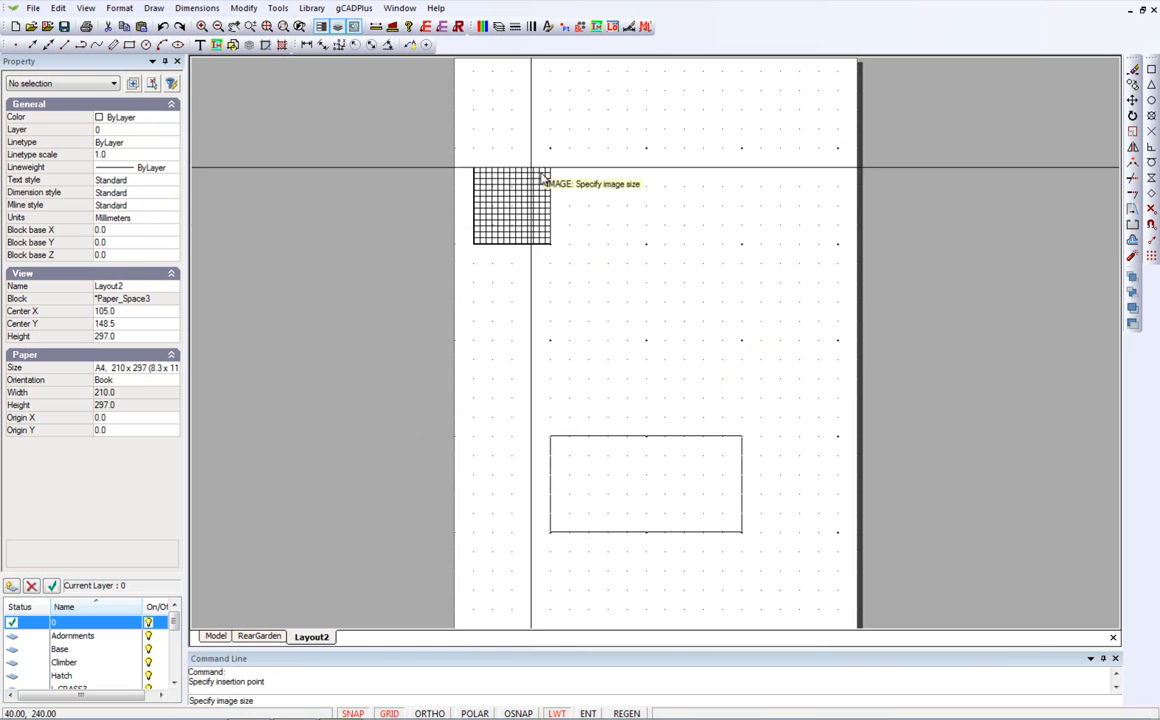
click(589, 91)
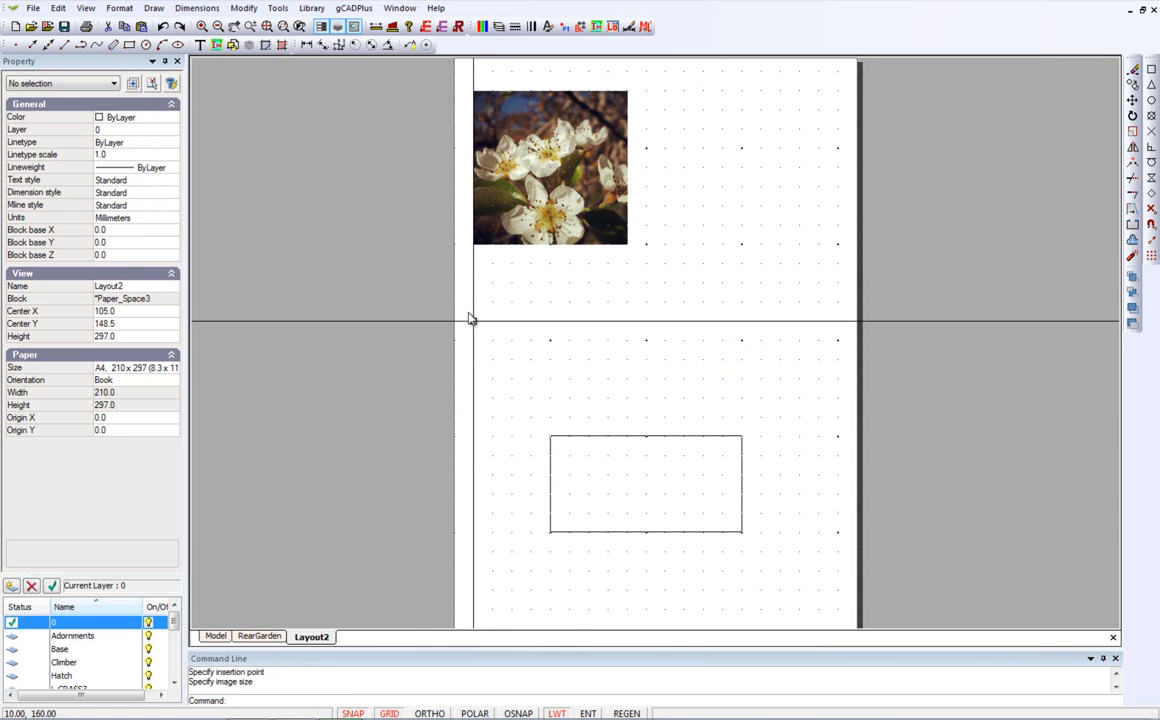
Insert the raster image ASJohnathonApples800 beside the pear blossom photo at 100,200, sized about 100 mm wide.
right_click(362, 283)
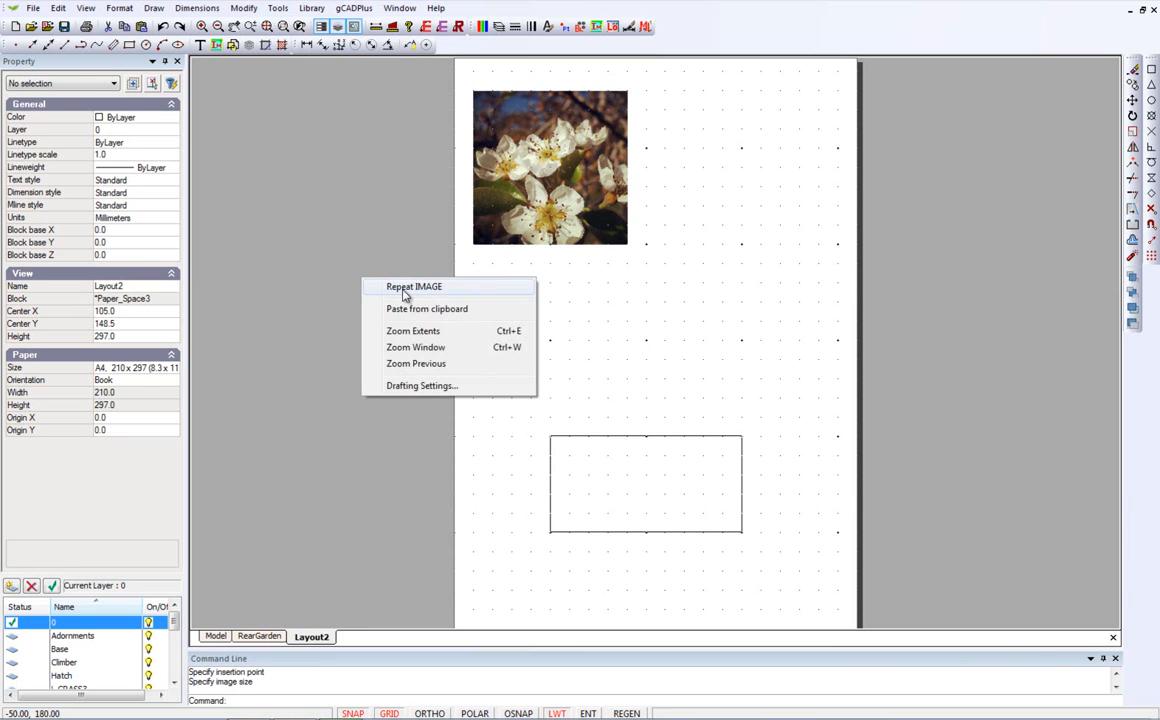
click(406, 288)
click(380, 269)
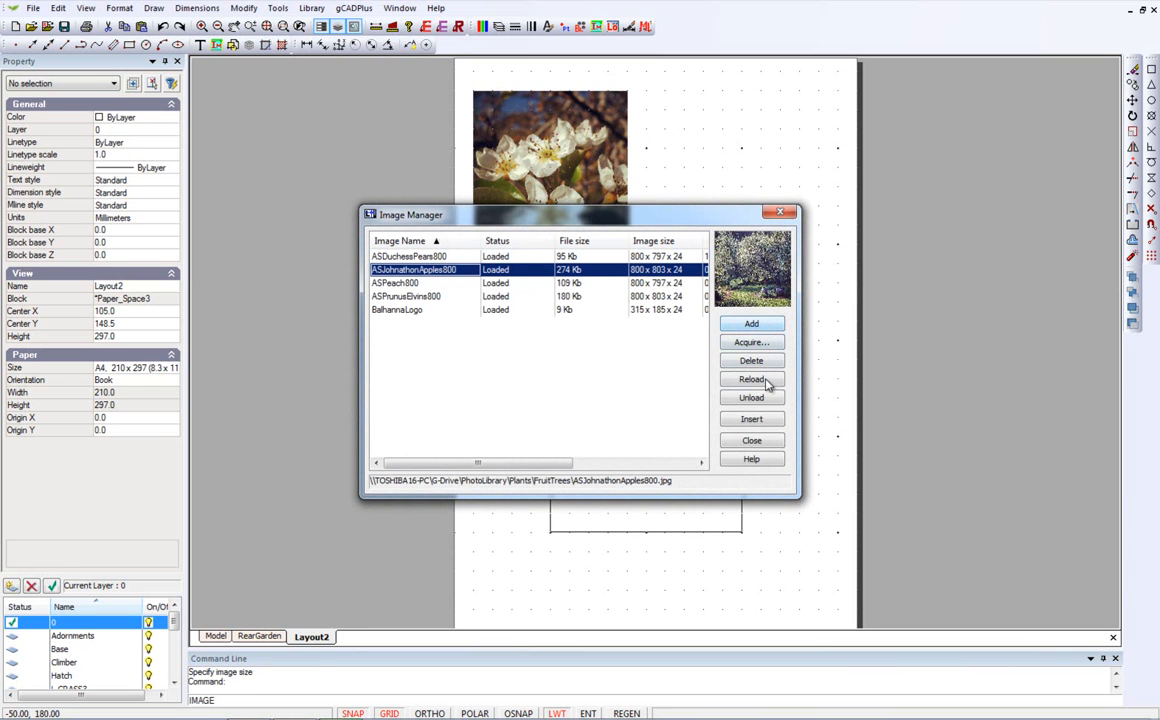
click(752, 420)
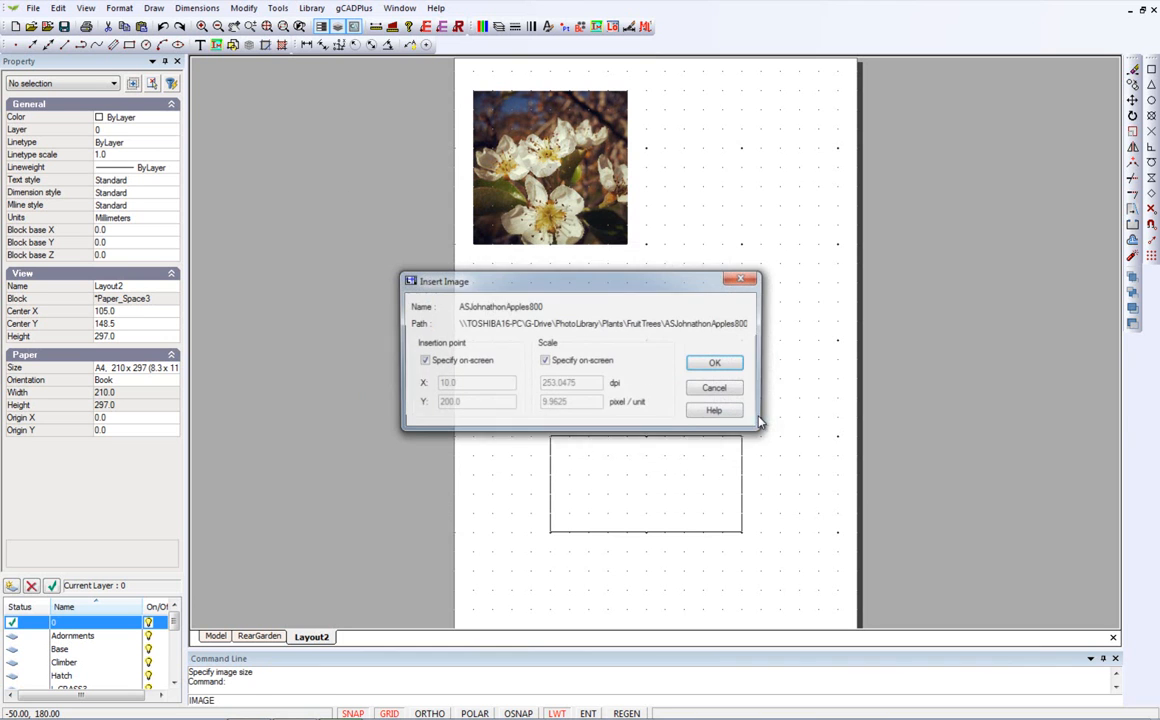
click(728, 364)
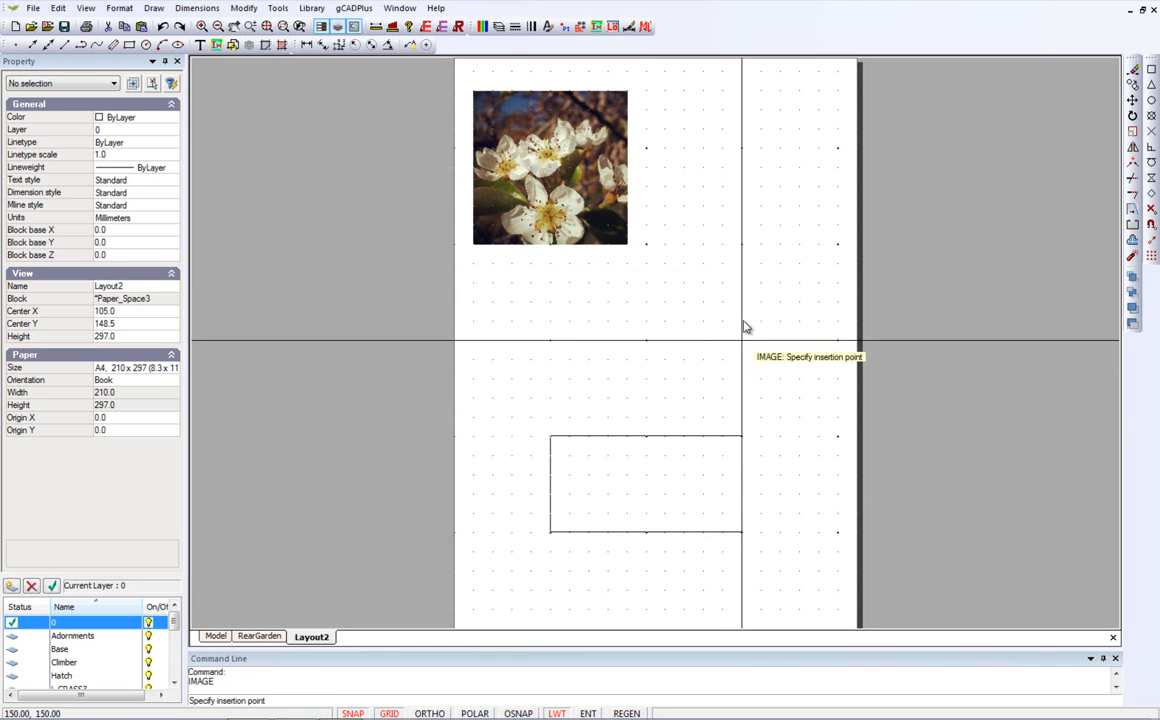
click(646, 246)
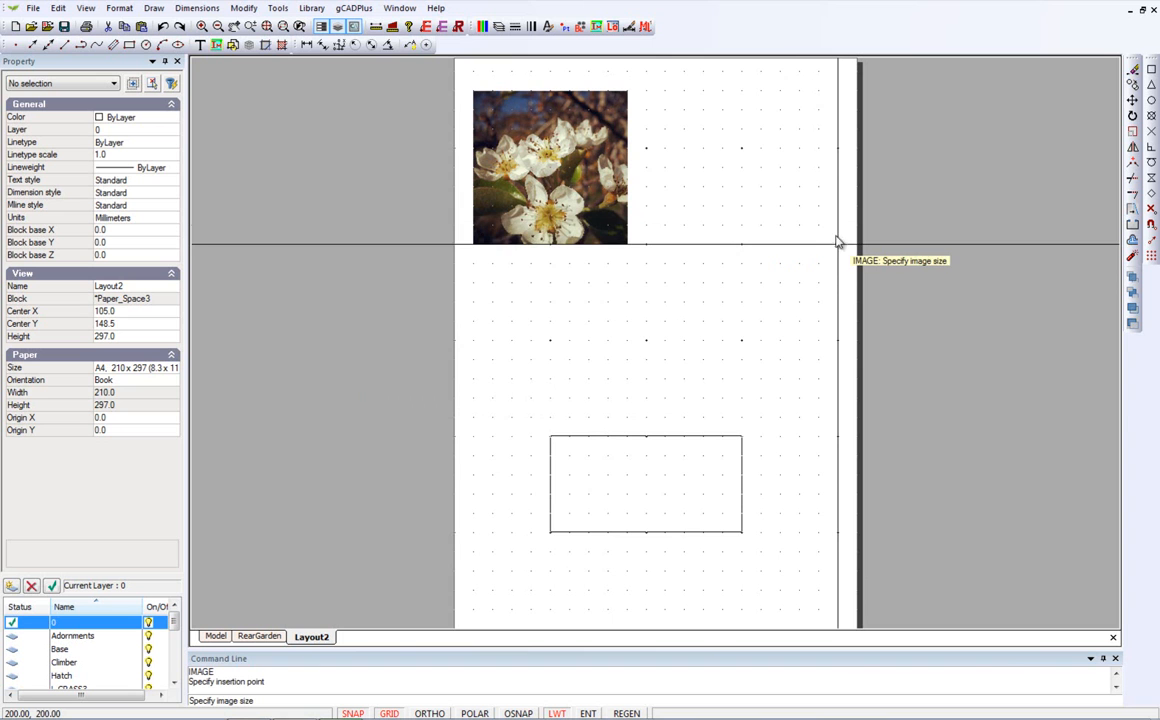
click(832, 167)
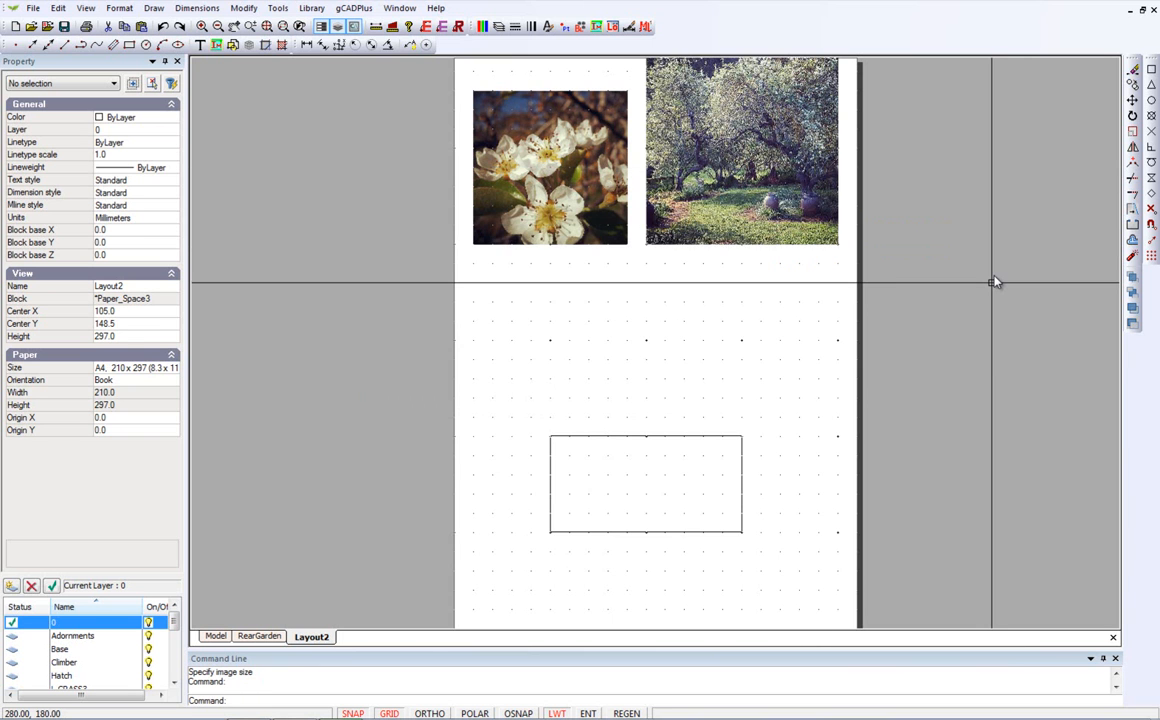
Insert the raster image ASPeach800 on the sheet at 20,70, sized about 120 mm wide.
scroll(950, 325, down, 1)
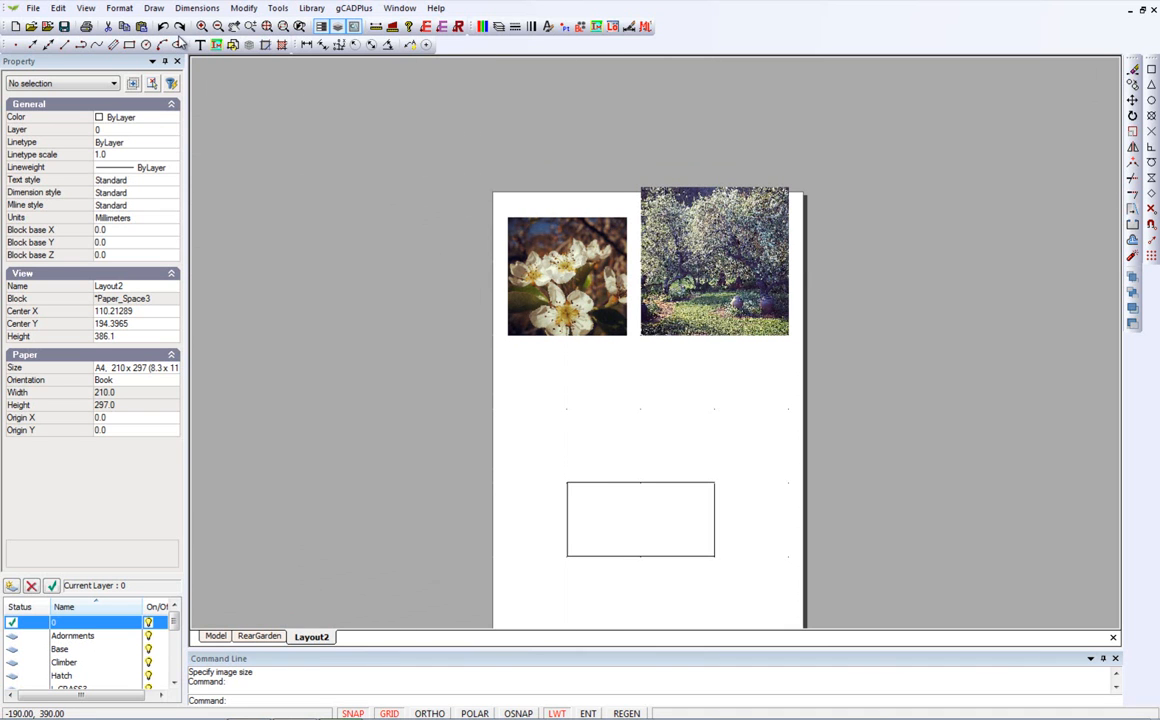
right_click(283, 158)
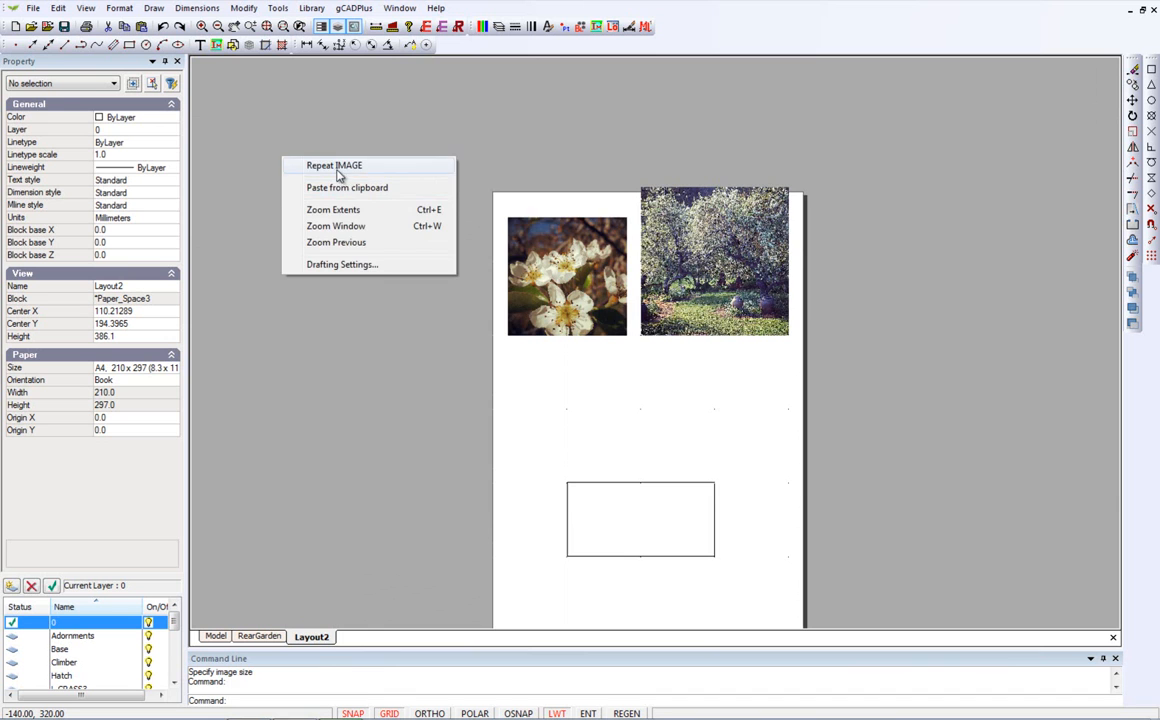
click(335, 166)
click(400, 283)
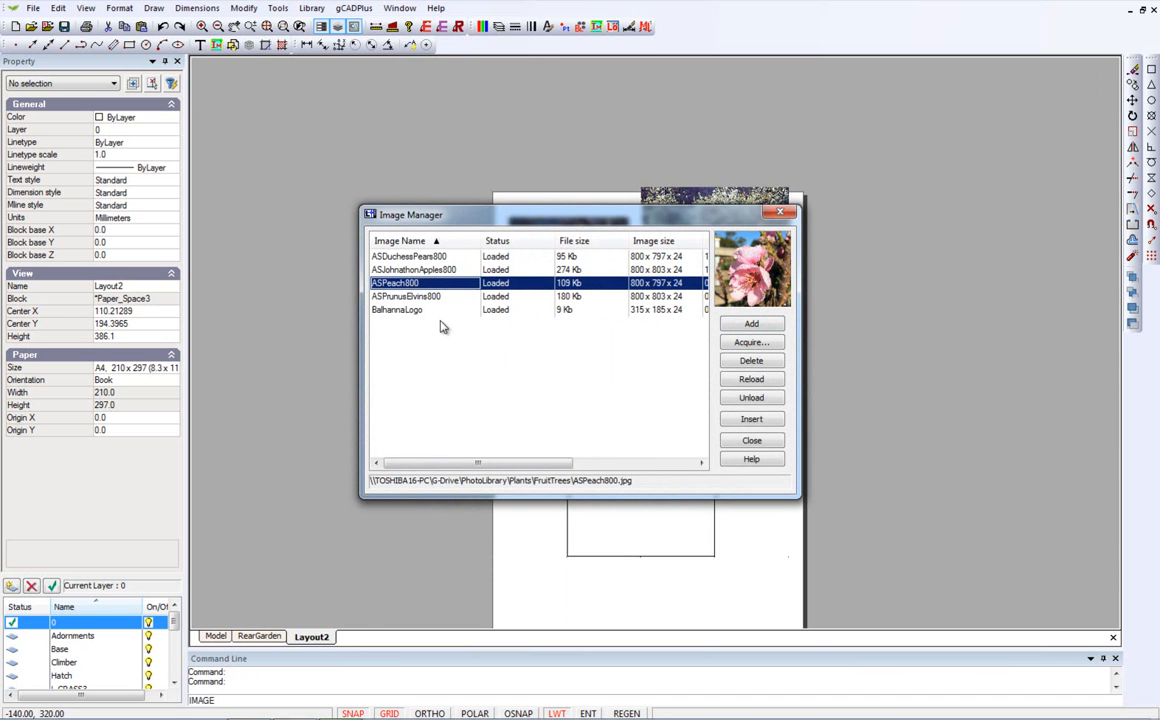
click(752, 326)
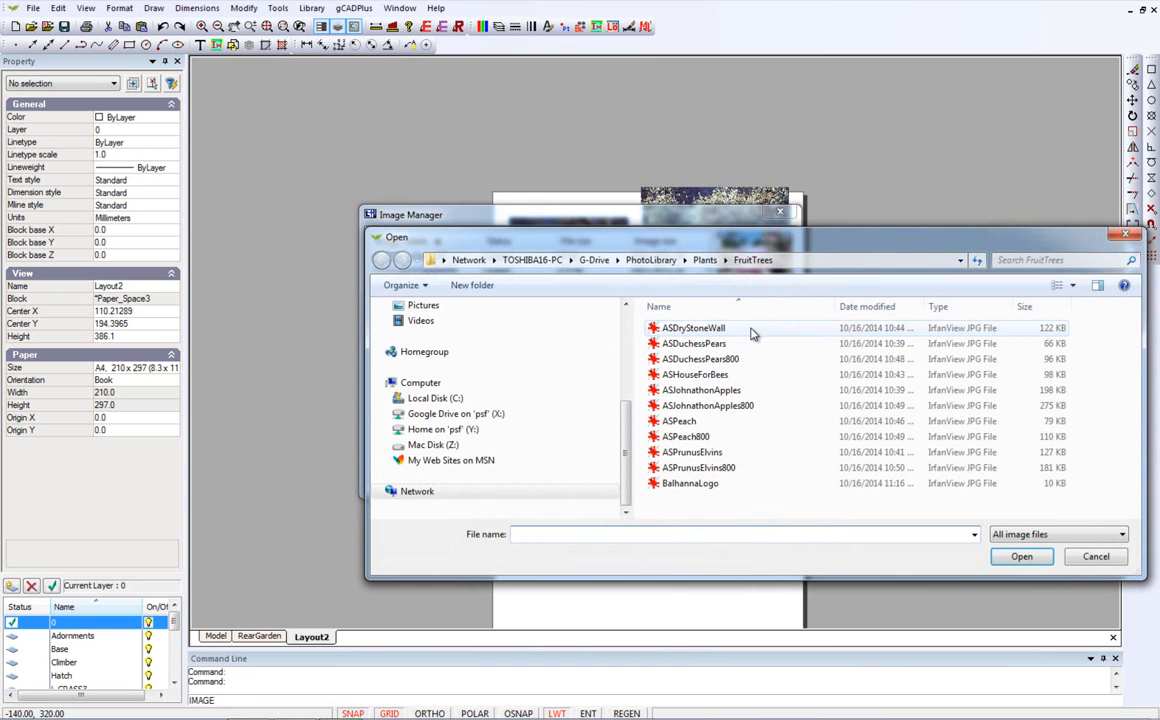
click(1096, 557)
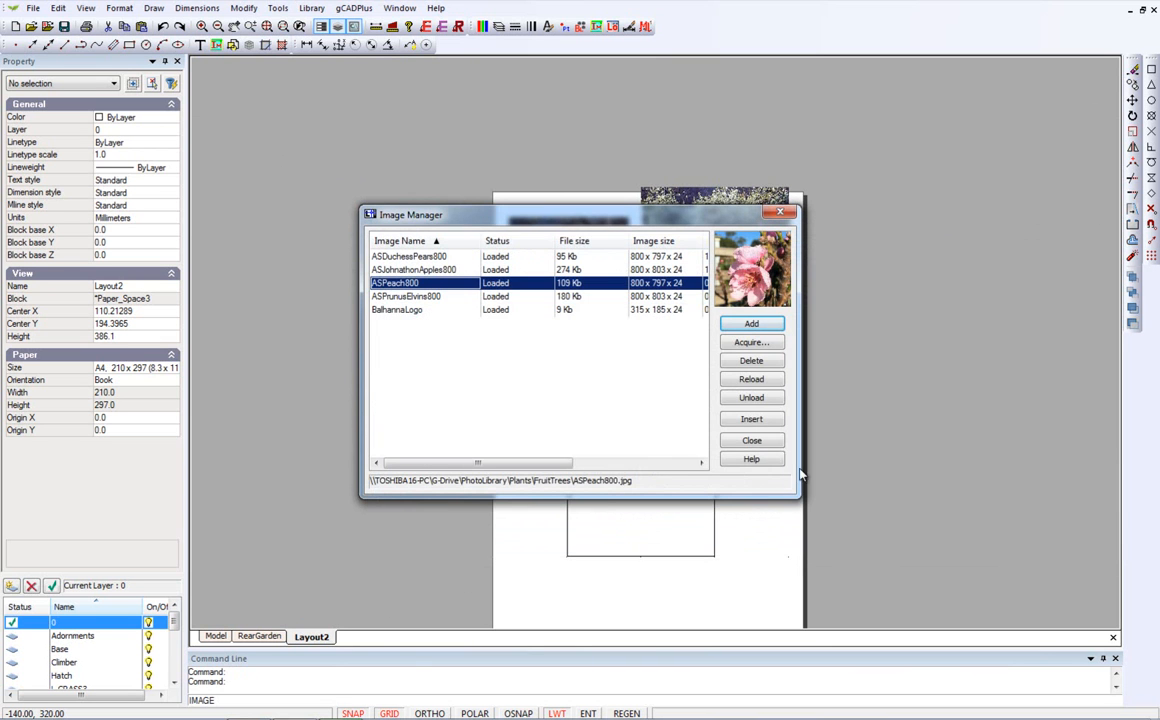
click(752, 420)
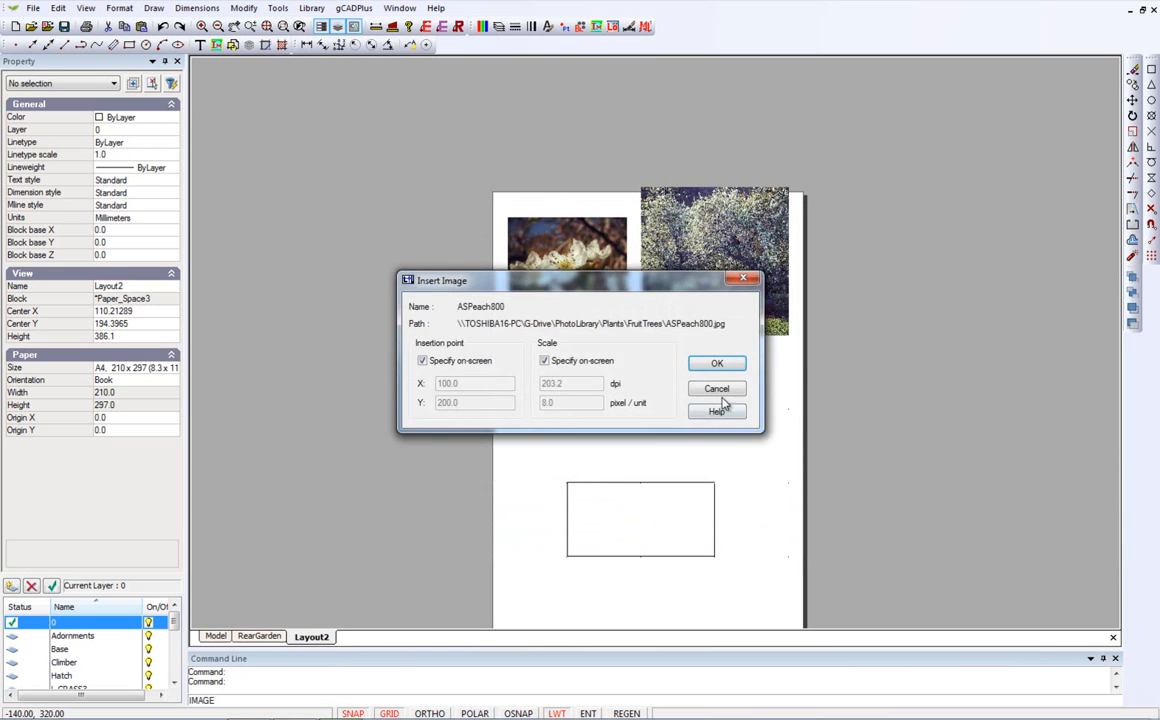
click(716, 364)
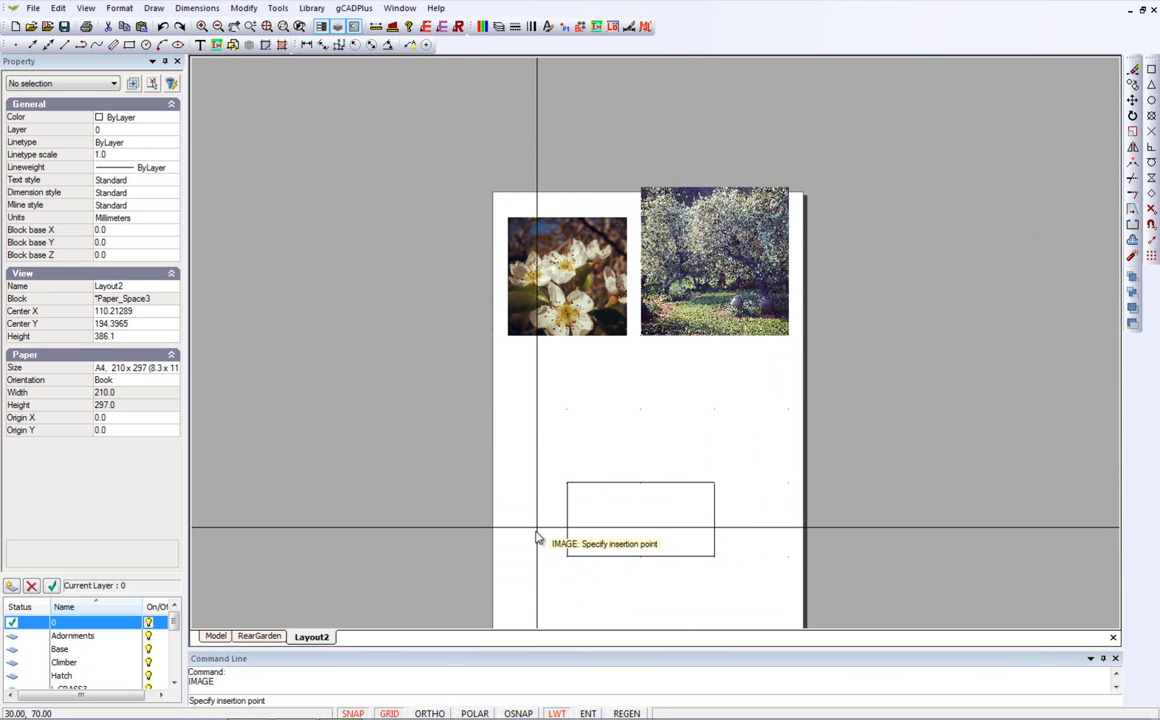
click(524, 532)
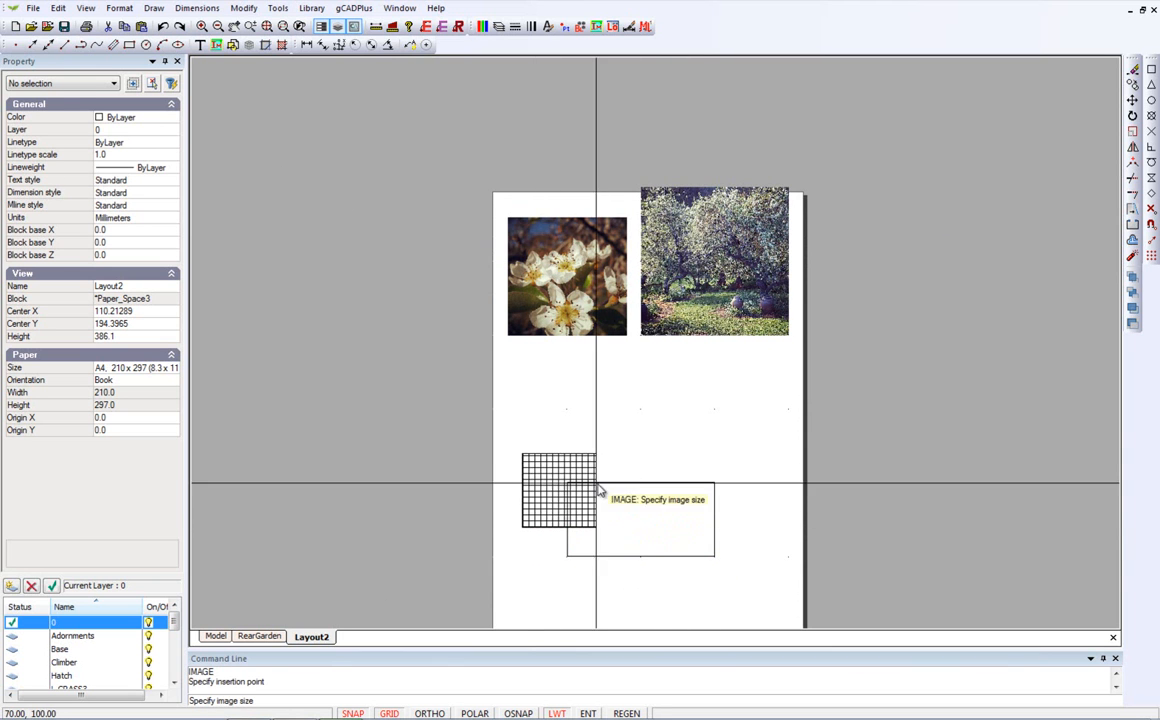
click(700, 392)
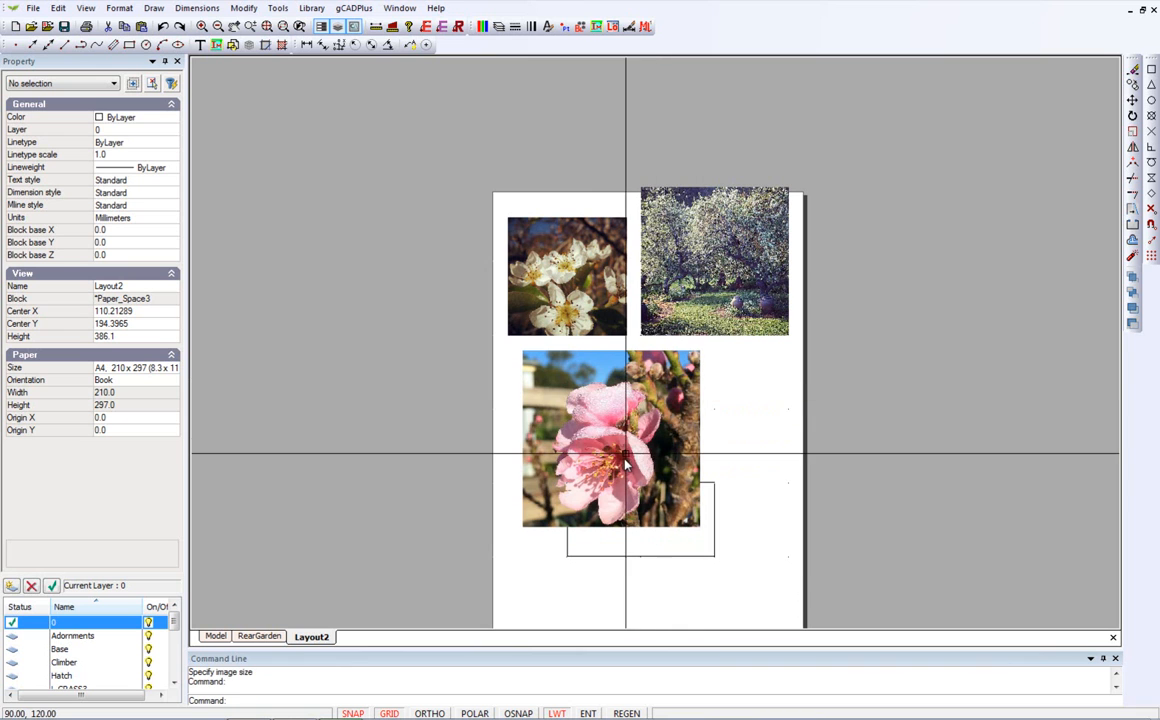
Move the peach blossom image by its centre to 70,130, lining up its side with the pear blossom photo.
click(688, 425)
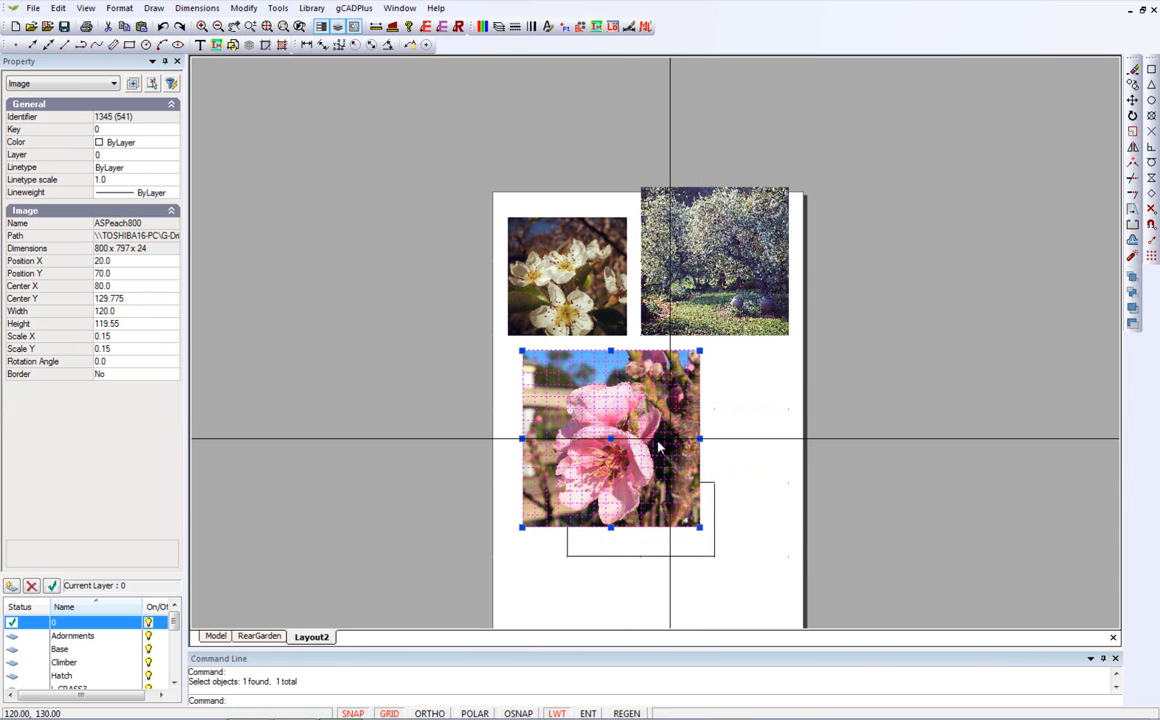
click(601, 437)
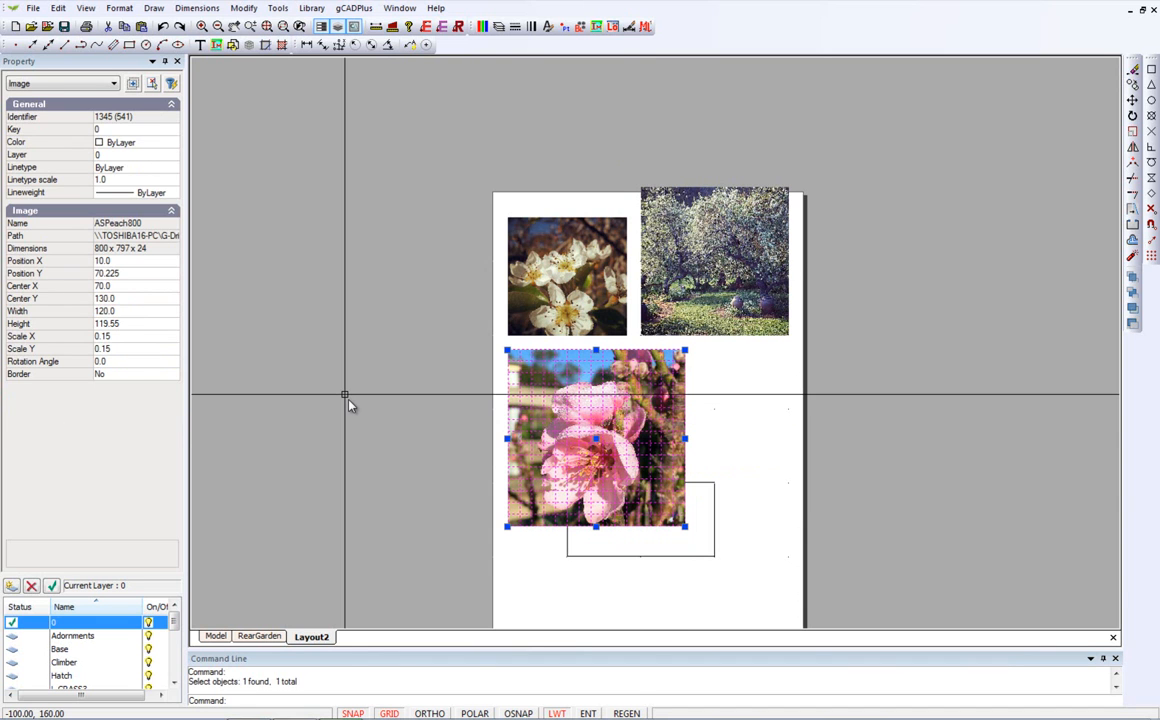
key(Escape)
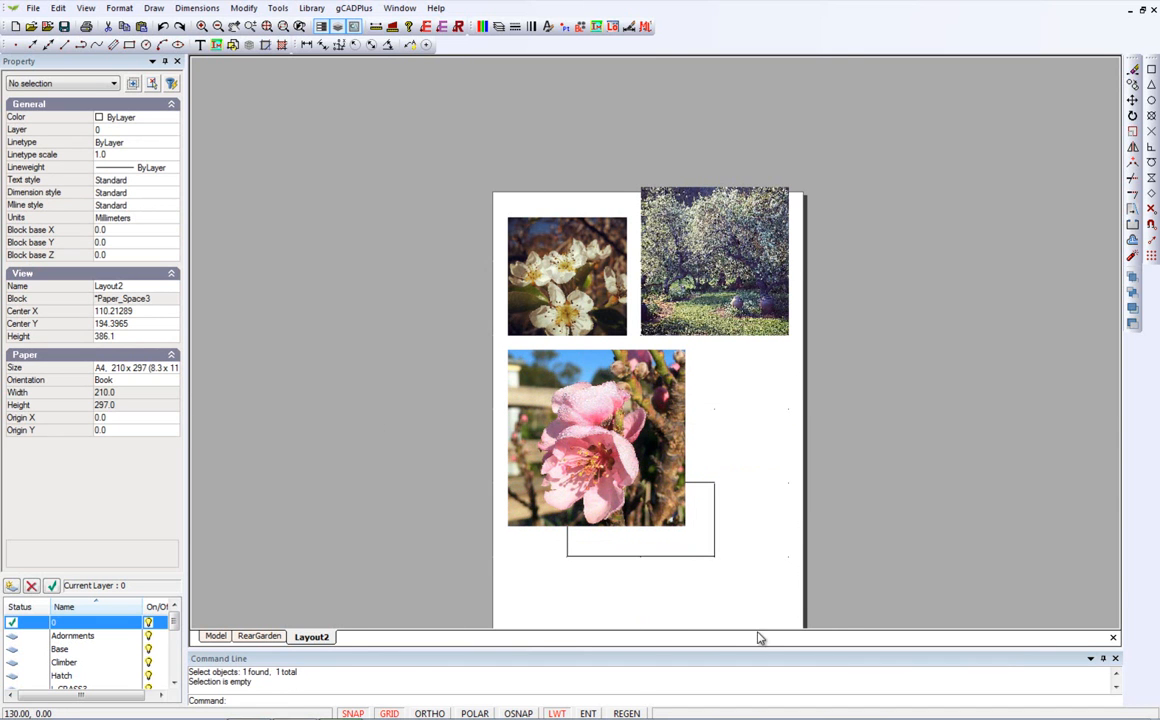
Erase the rectangle partly covered by the peach blossom image.
click(847, 616)
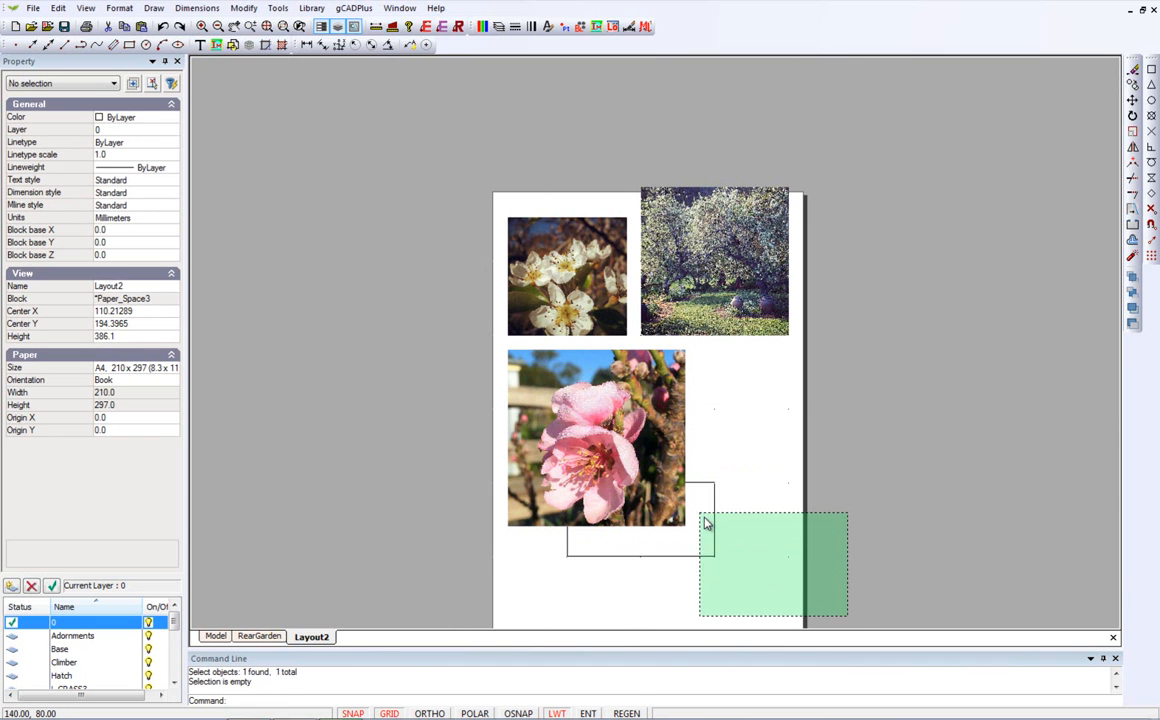
click(706, 520)
right_click(707, 519)
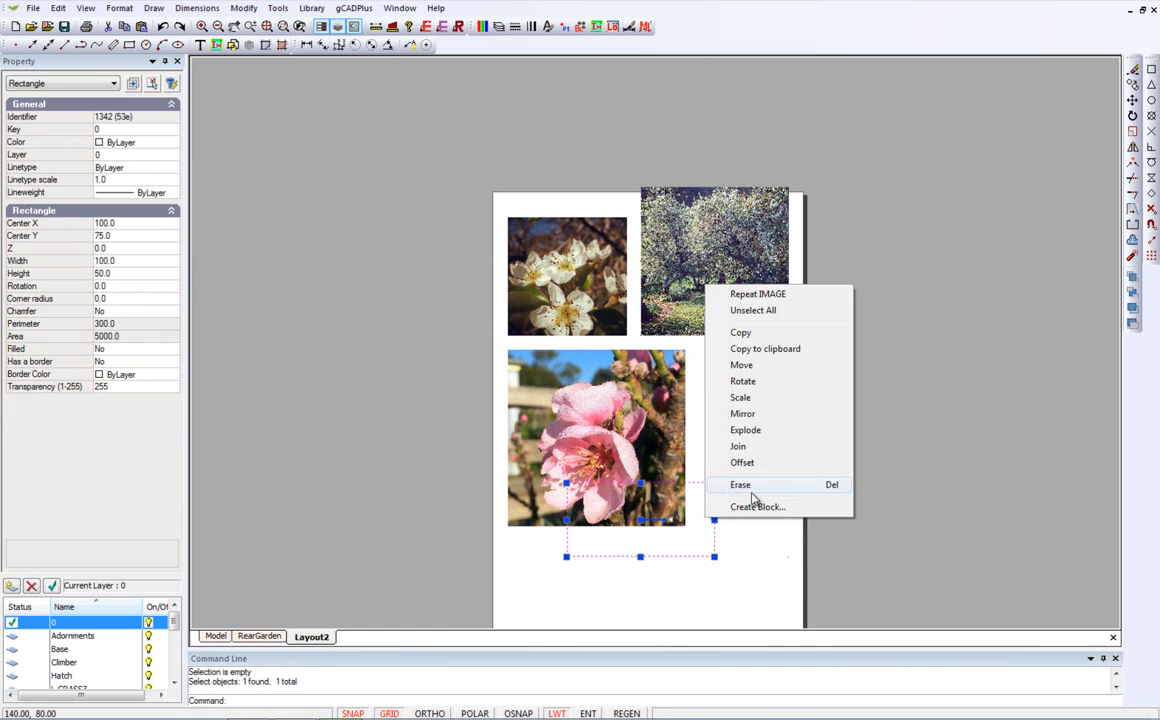
key(Escape)
Insert the raster image BalhannaLogo near the sheet's lower edge at 120,10, sized about 60 mm wide.
scroll(693, 505, up, 3)
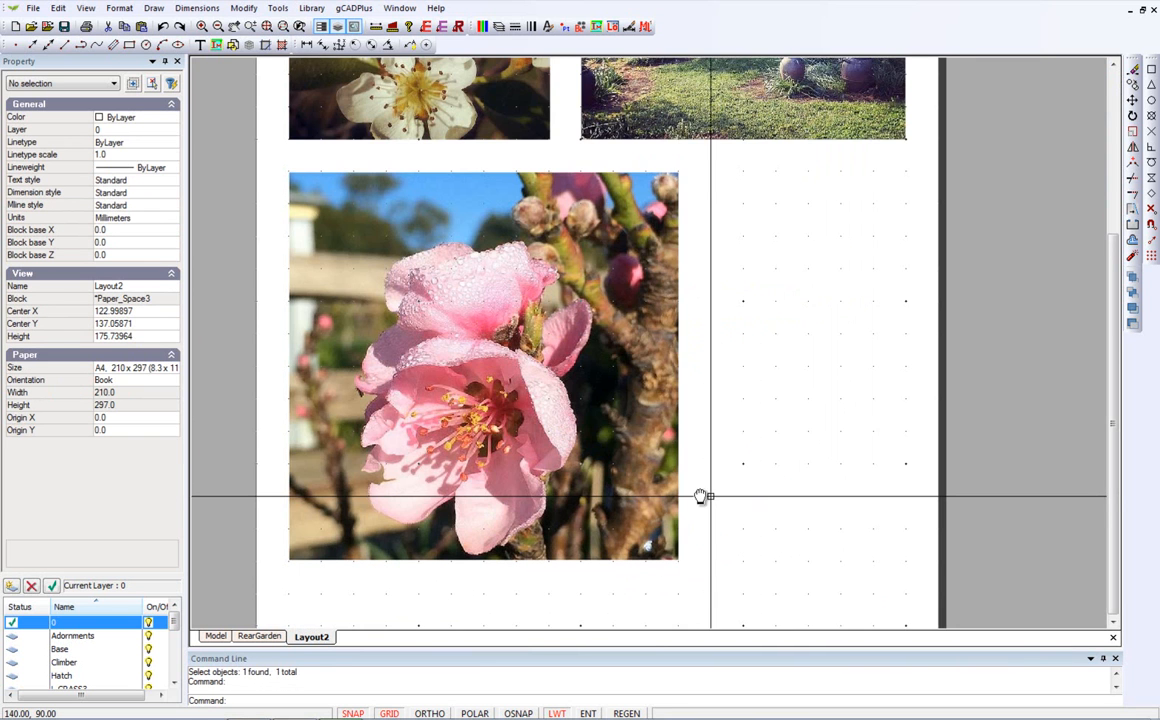
middle_drag(704, 497, 655, 117)
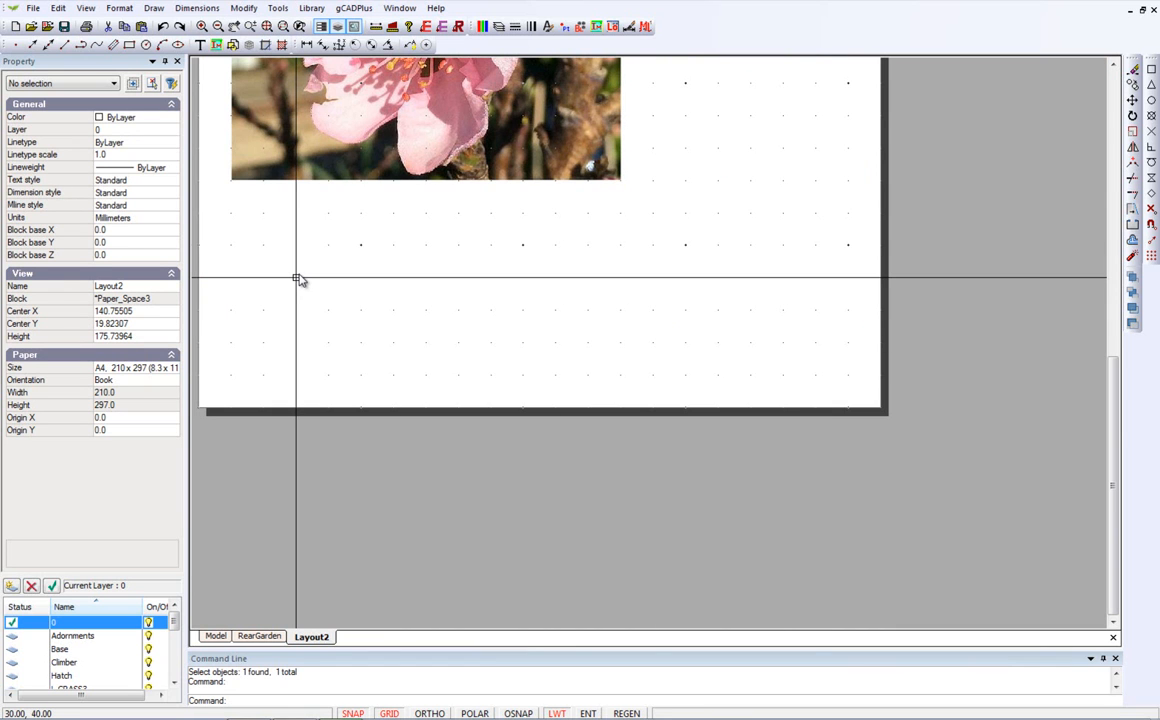
click(155, 12)
click(218, 257)
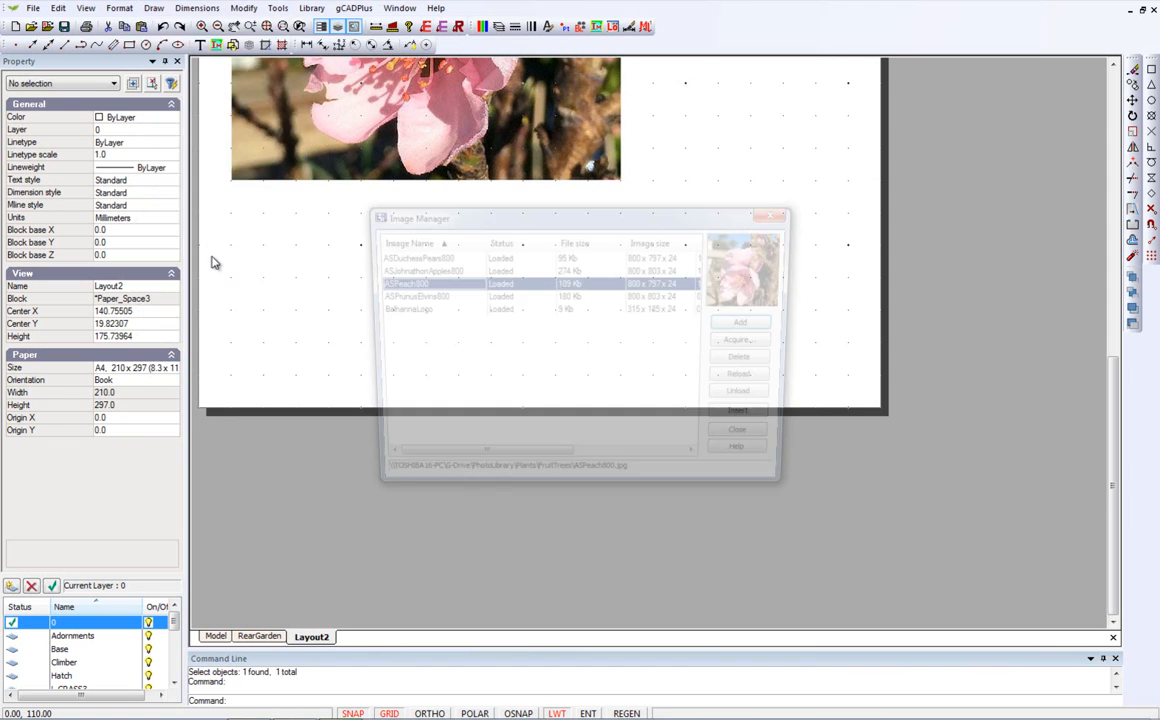
click(462, 308)
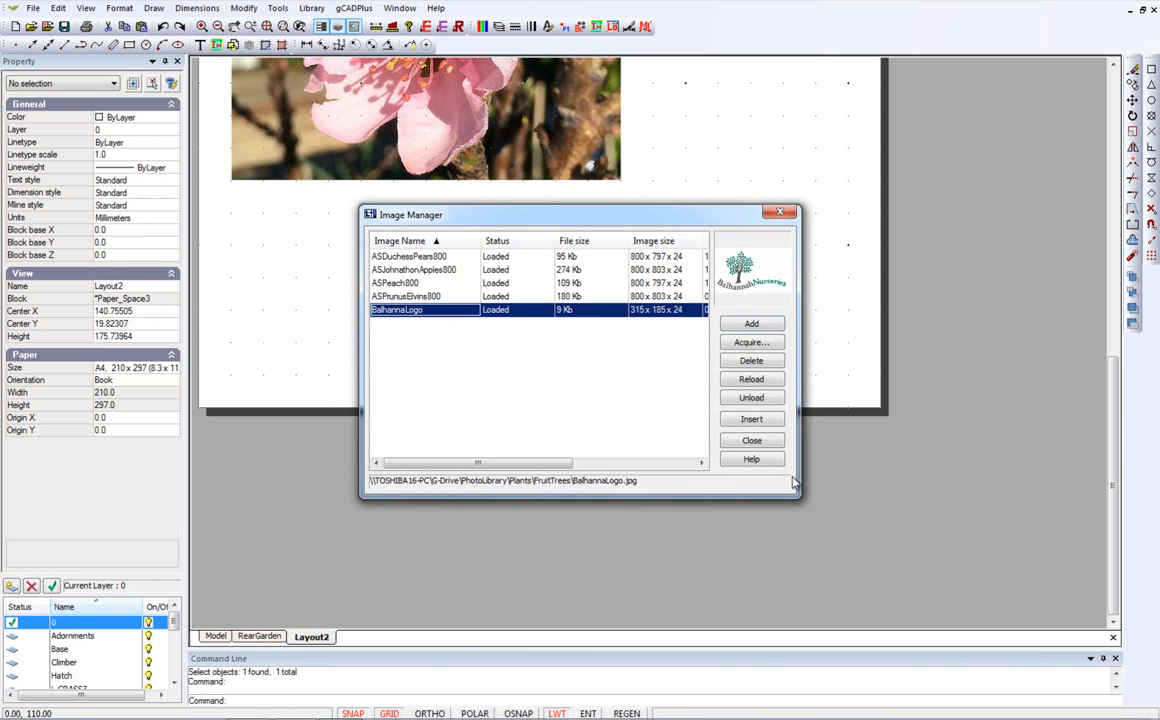
click(755, 419)
click(716, 363)
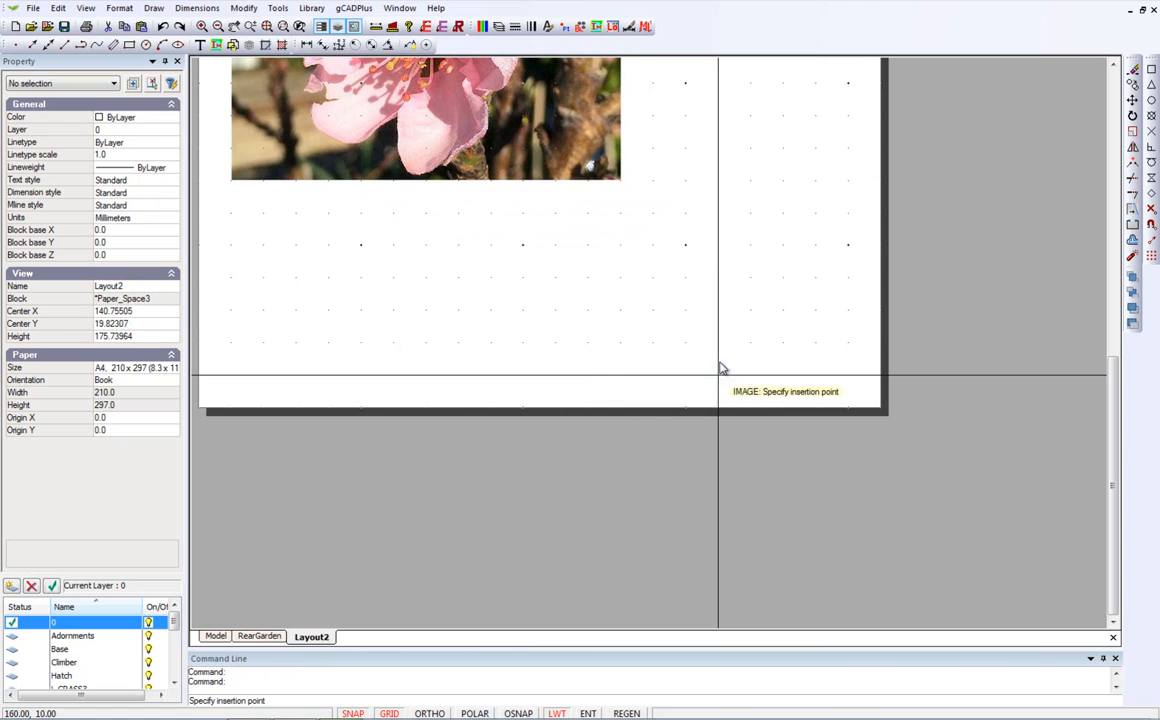
click(590, 379)
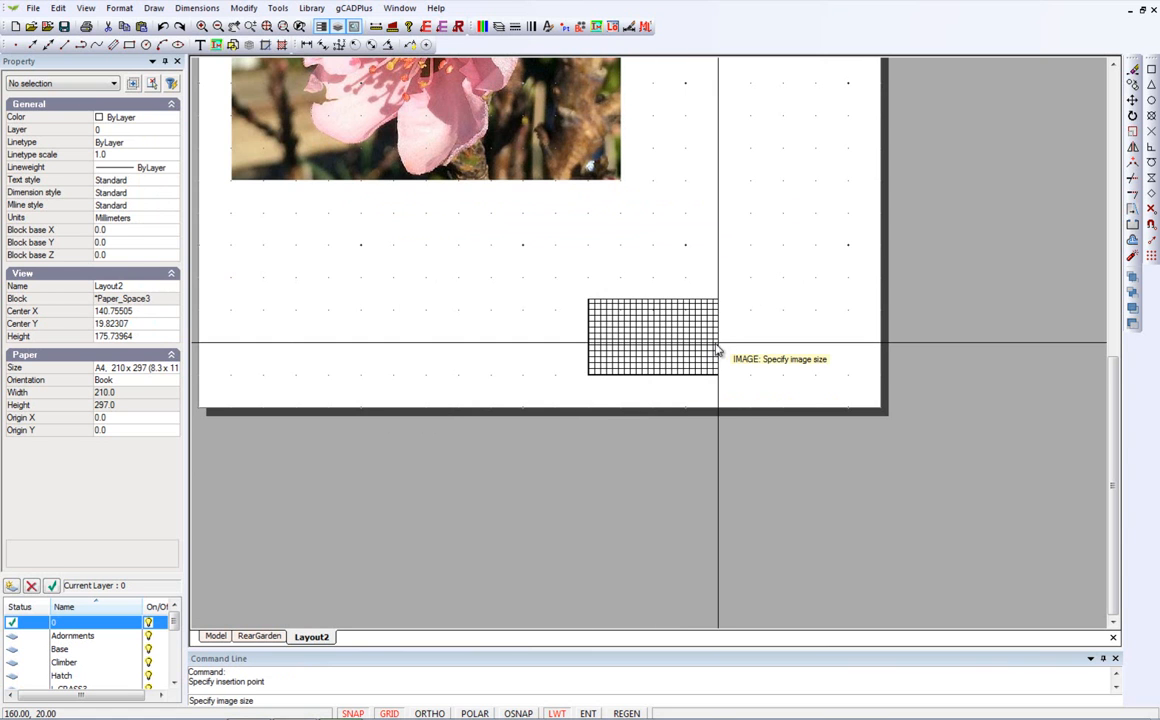
click(786, 314)
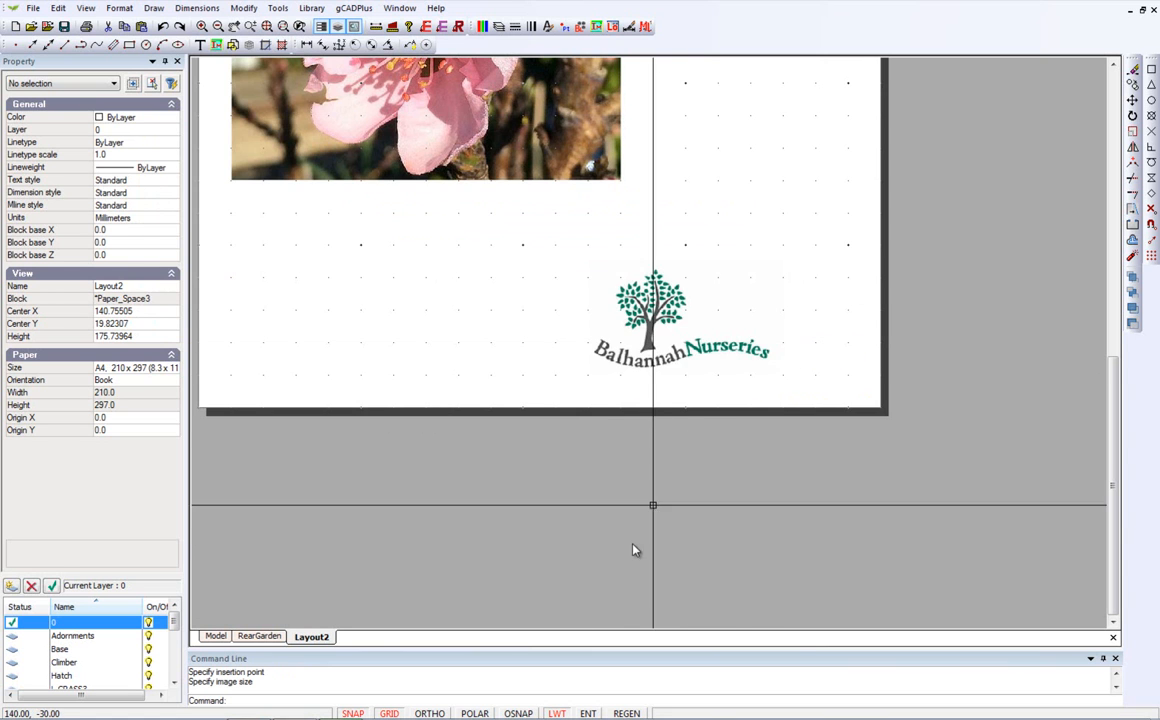
Move the Balhannah Nurseries logo by its centre to 170,20, into the sheet's lower corner, and clear the selection.
right_click(622, 535)
click(650, 578)
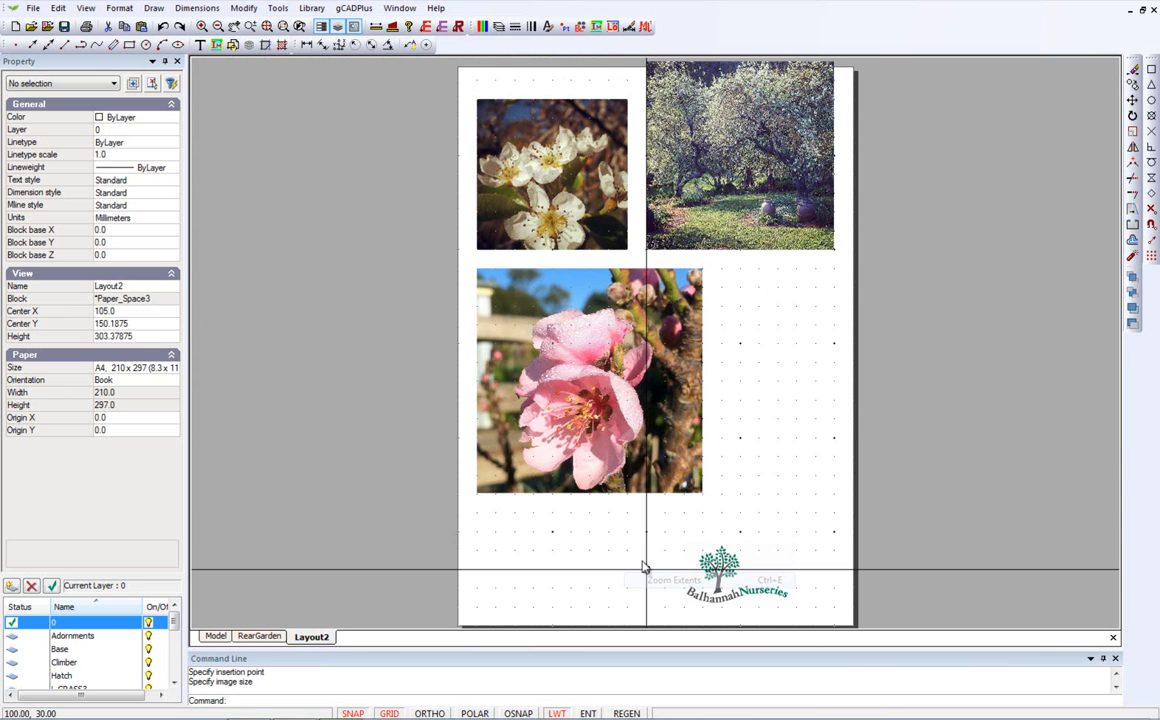
click(722, 590)
click(740, 573)
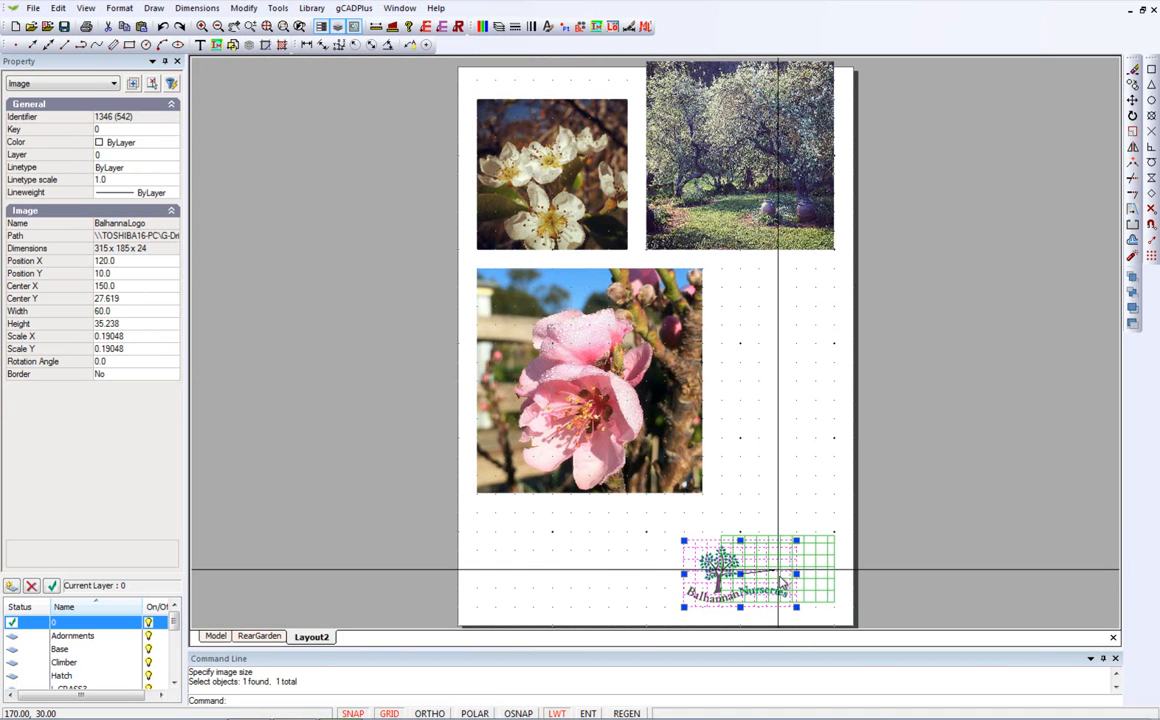
click(778, 590)
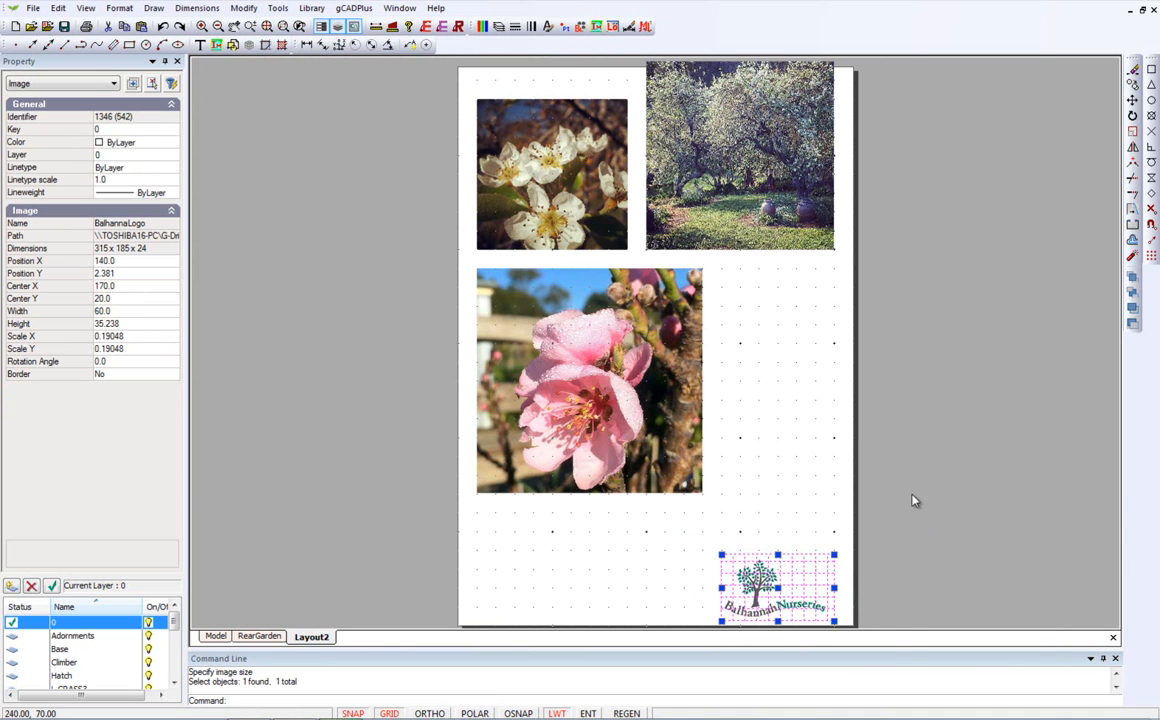
right_click(912, 498)
click(955, 521)
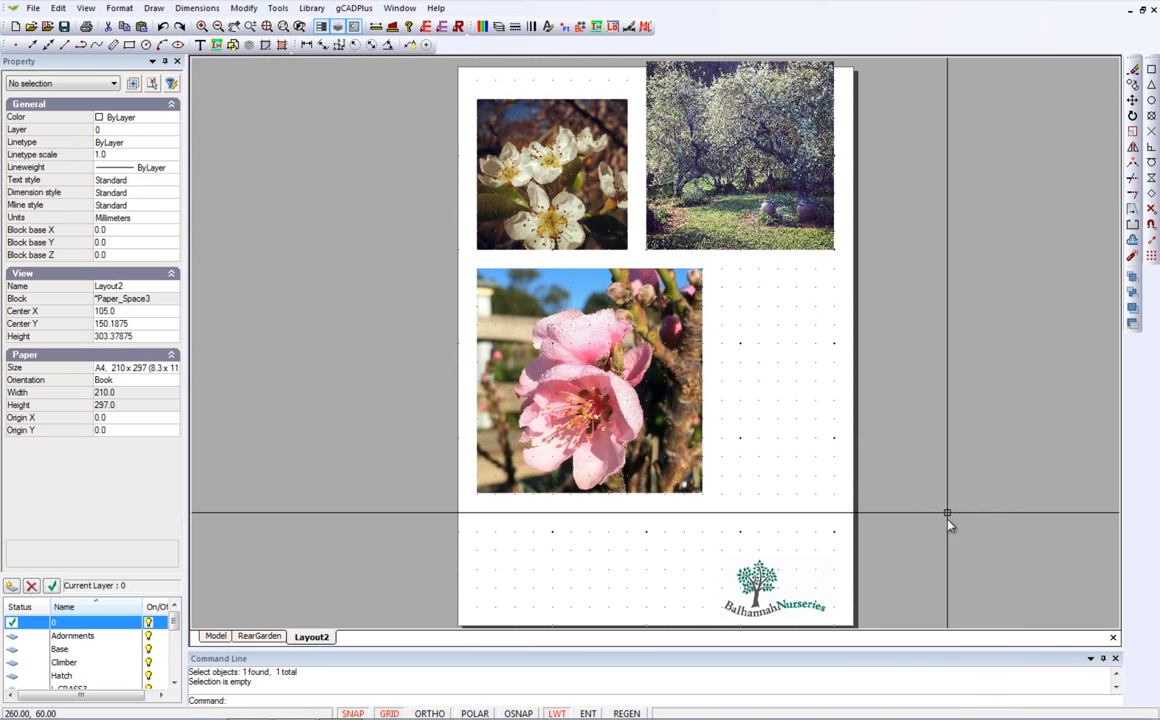
Turn off the grid display, grid snap and lineweight display.
click(390, 714)
click(352, 714)
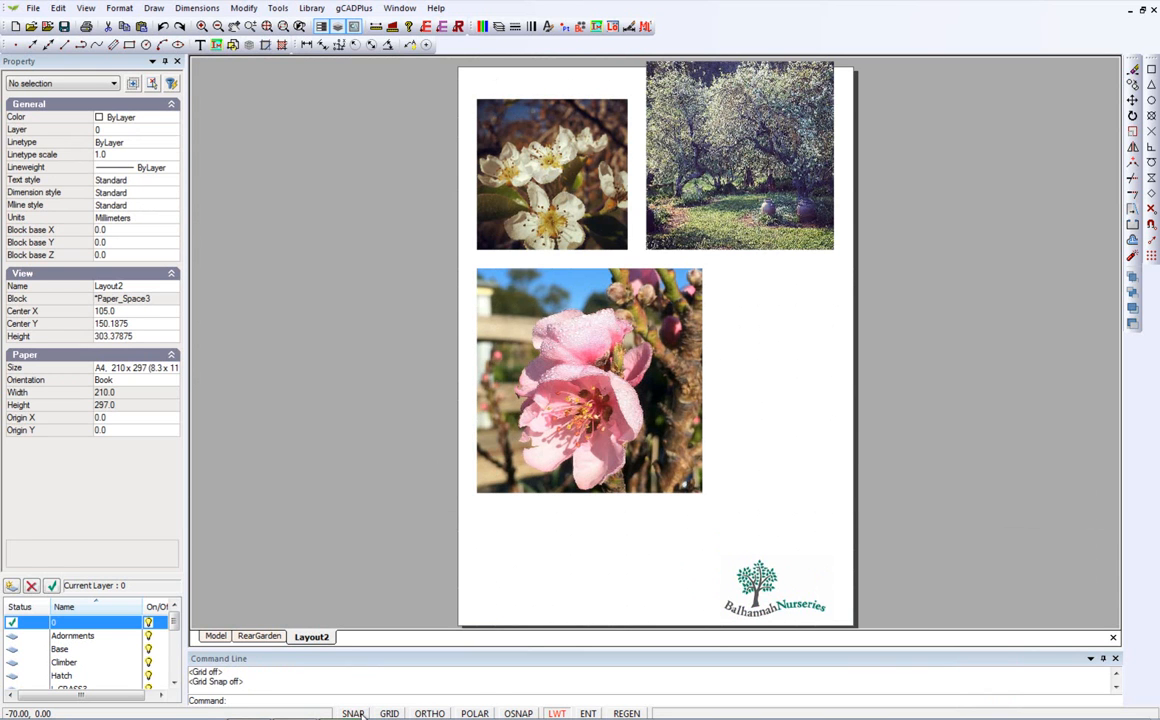
click(557, 713)
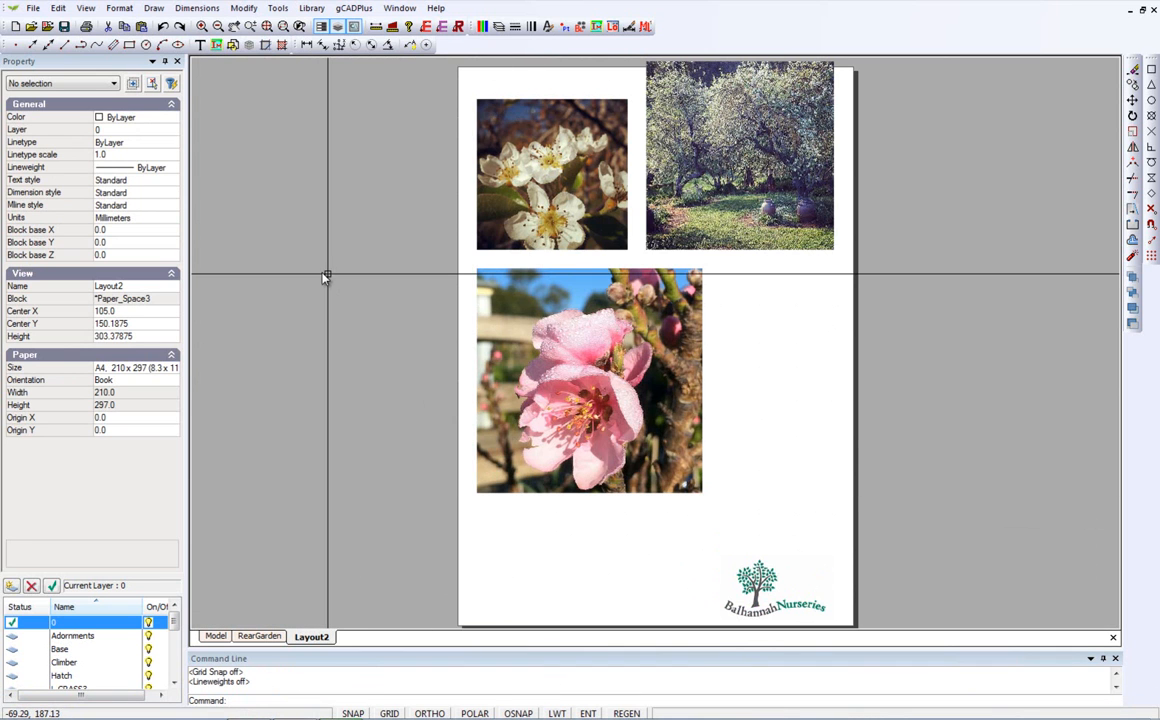